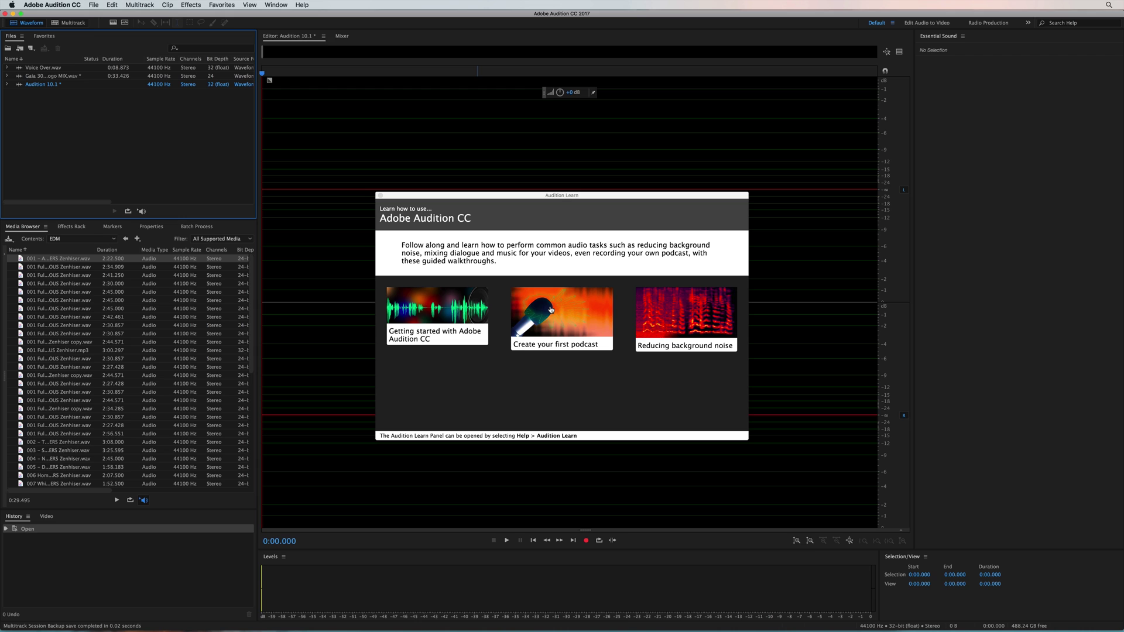
# - Close Audition Learn, create multitrack session 'New', and drop Voice Over.wav onto the Voice Processed track
pyautogui.click(983, 121)
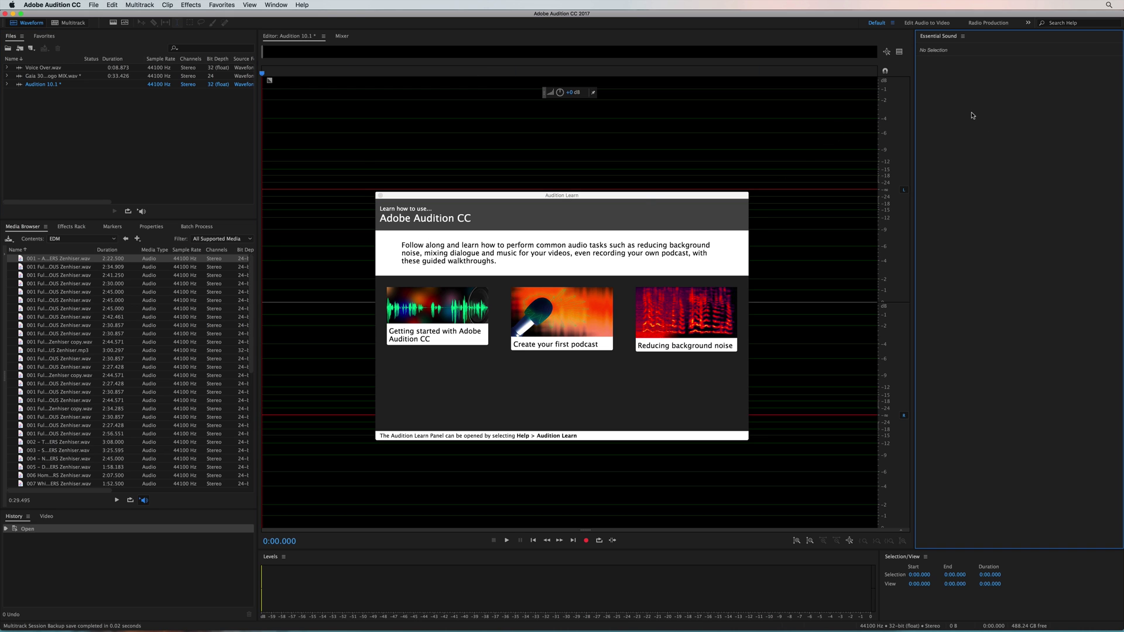
pyautogui.click(381, 195)
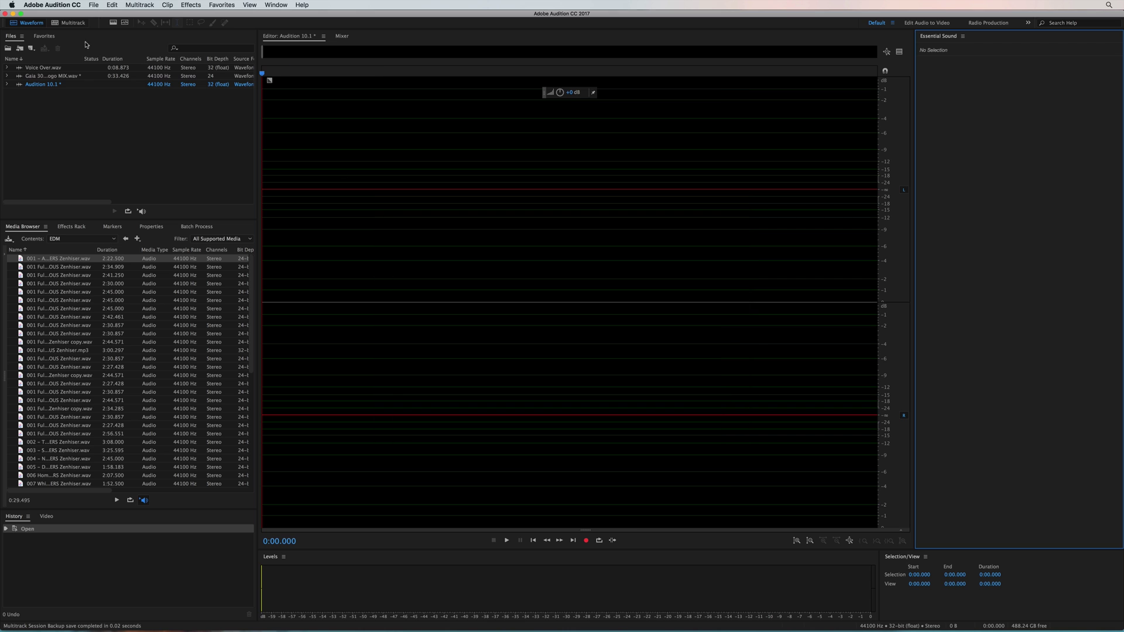
pyautogui.click(82, 24)
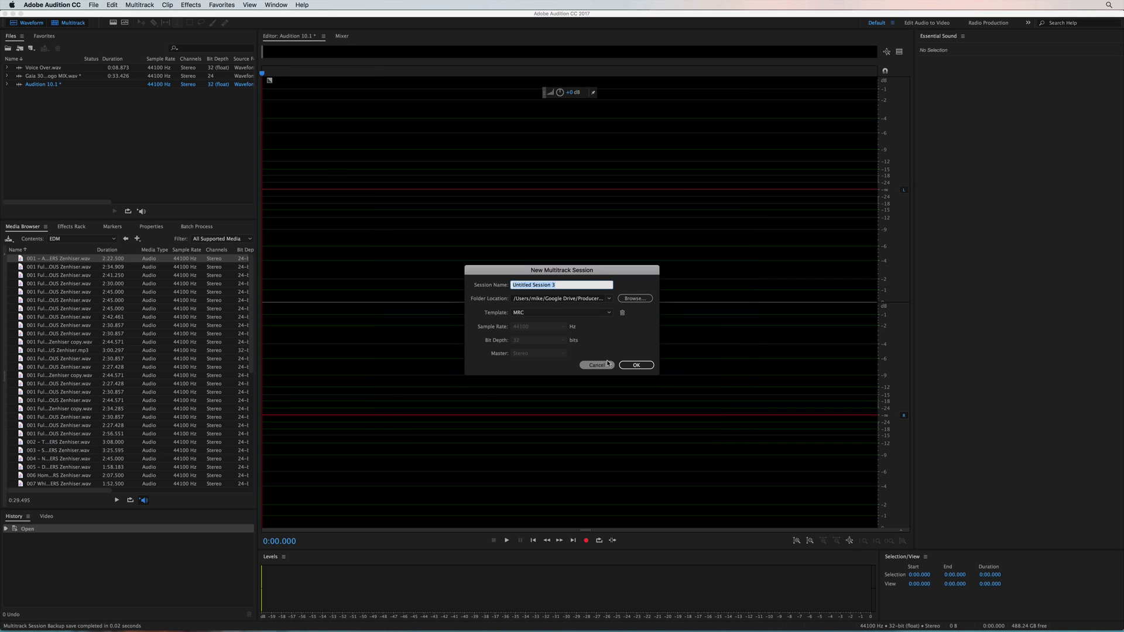
pyautogui.write('New')
pyautogui.press('Return')
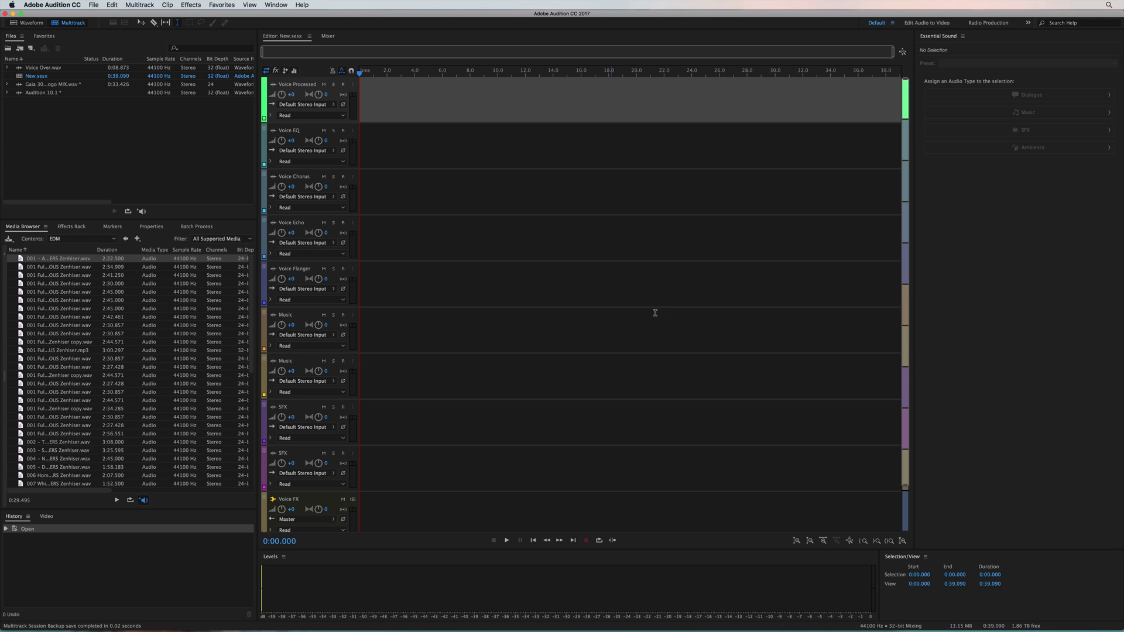
pyautogui.moveTo(44, 68); pyautogui.dragTo(391, 113)
pyautogui.click(433, 114)
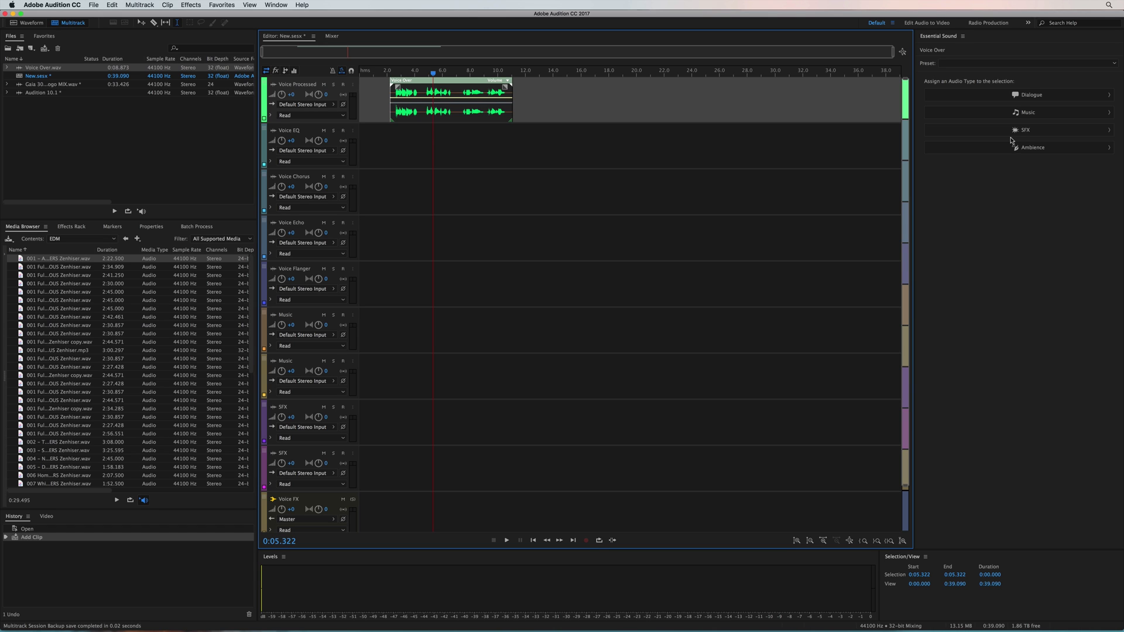
# - Tag the clip as Dialogue, apply the Balanced Male Voice preset, and expand the Clarity and Creative sections
pyautogui.click(1044, 96)
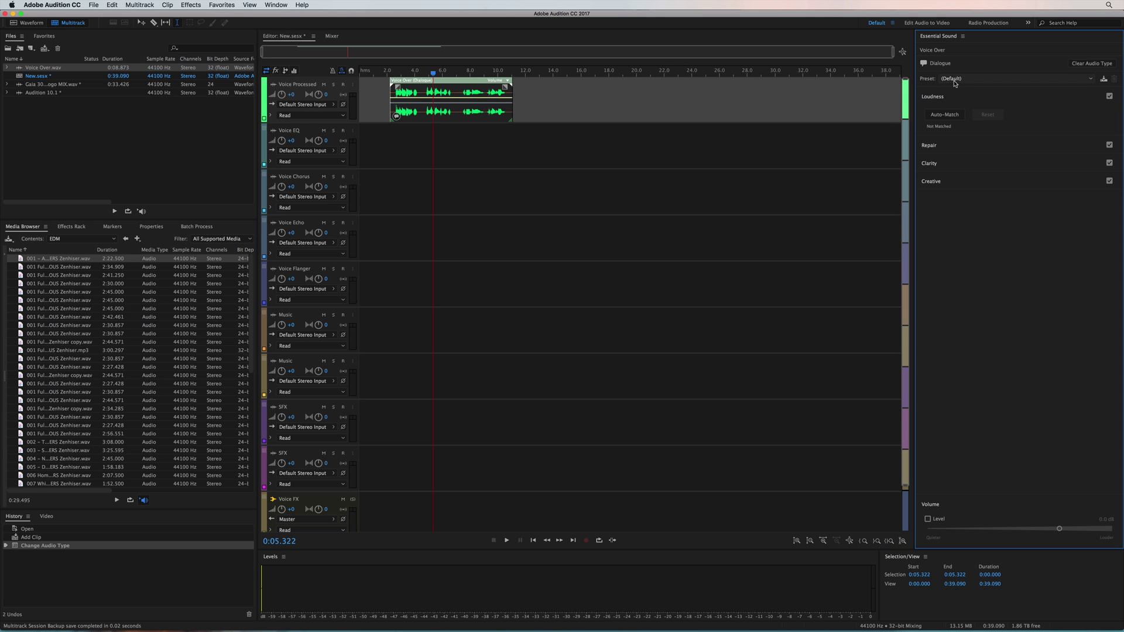
pyautogui.click(954, 80)
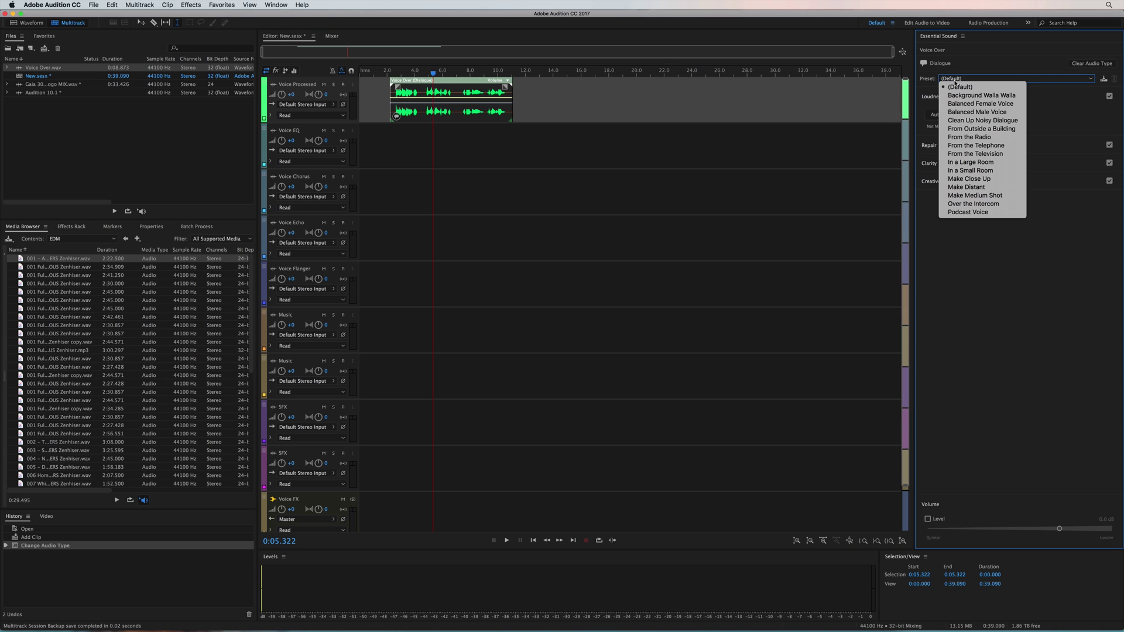
pyautogui.click(986, 111)
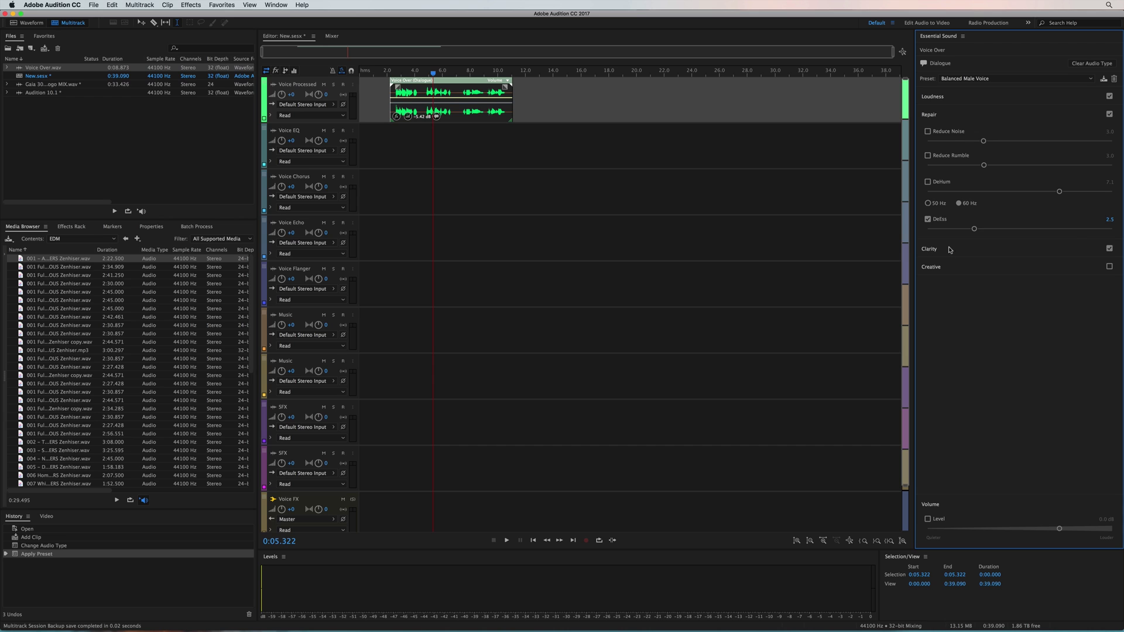
pyautogui.click(949, 249)
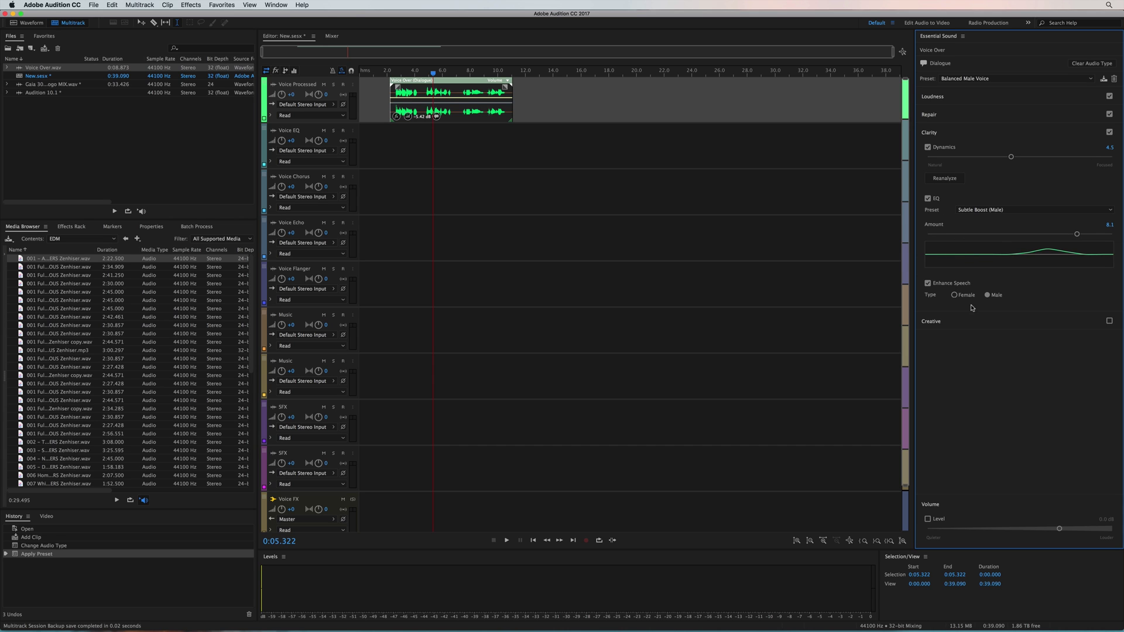
pyautogui.click(971, 322)
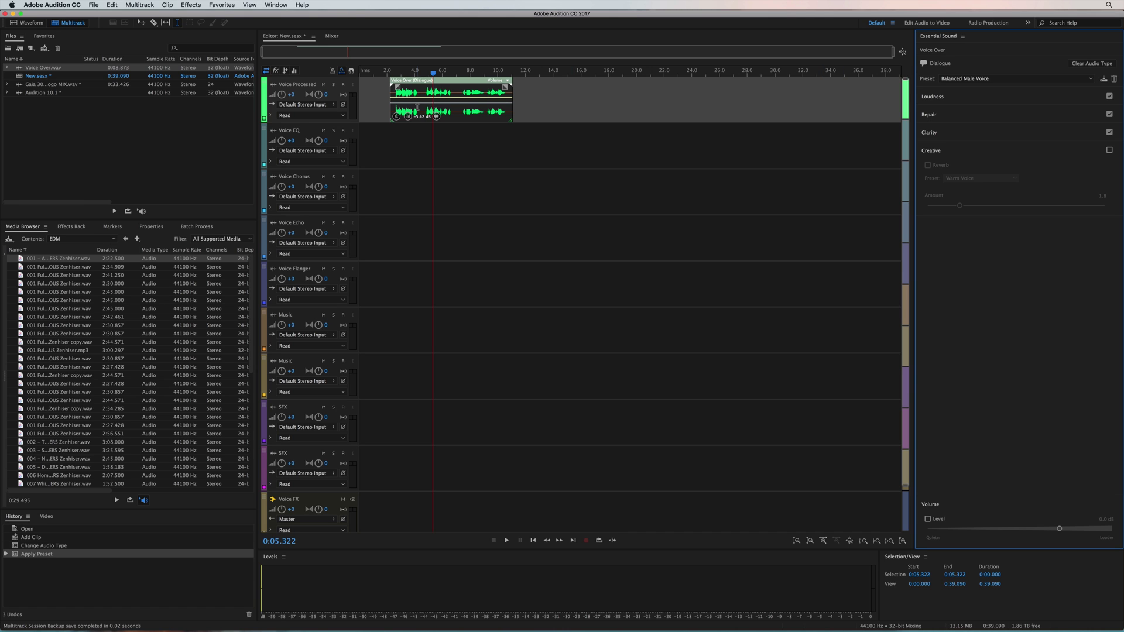
# - Select 0:04.782–0:06.752 in the Voice Over.wav waveform and open Dynamics Processing on it
pyautogui.doubleClick(438, 111)
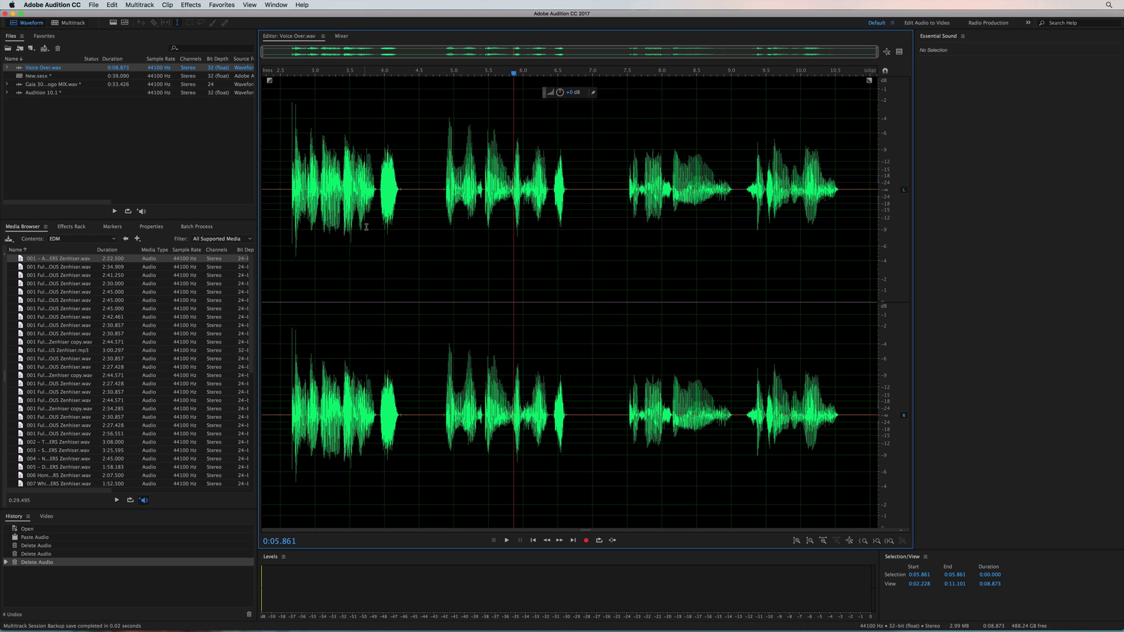
pyautogui.moveTo(438, 182); pyautogui.dragTo(570, 190)
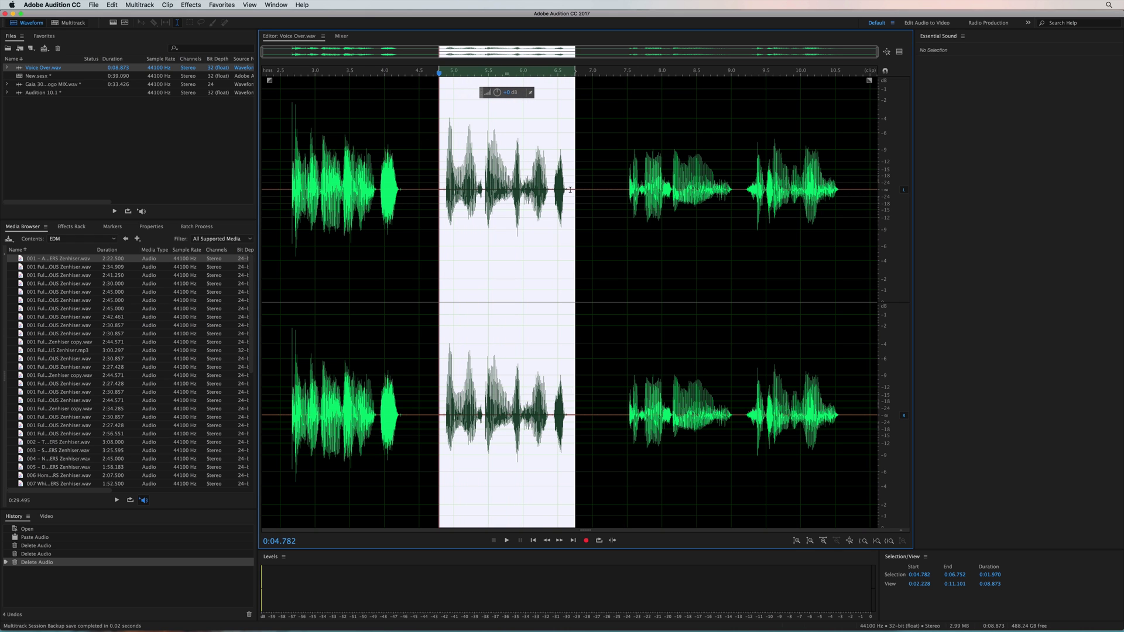
pyautogui.click(191, 5)
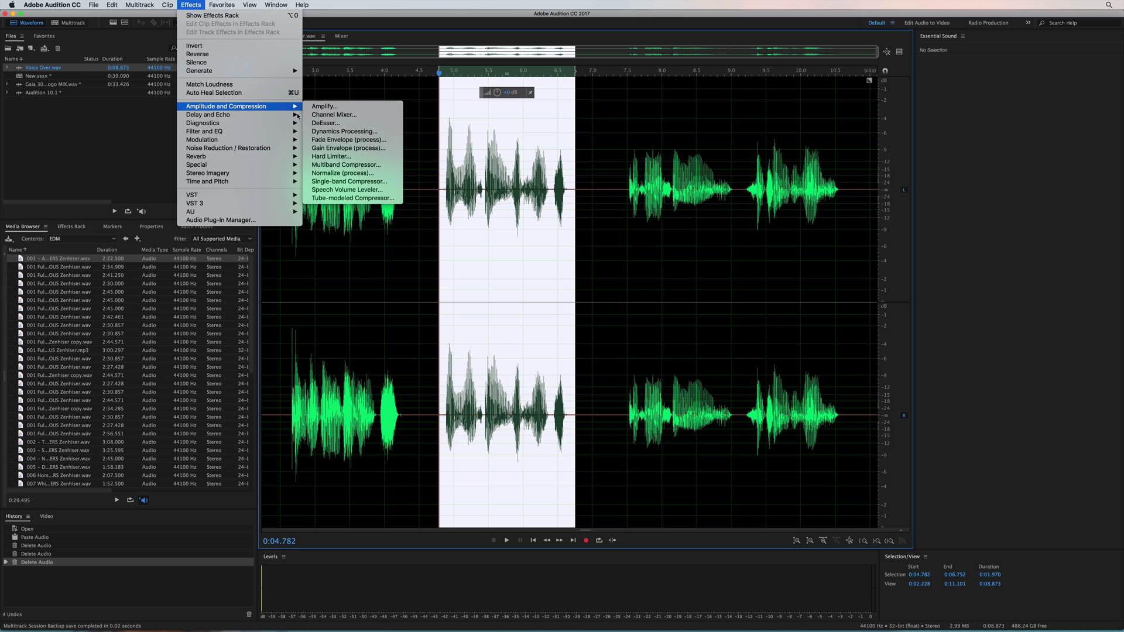
pyautogui.moveTo(297, 110)
pyautogui.click(344, 131)
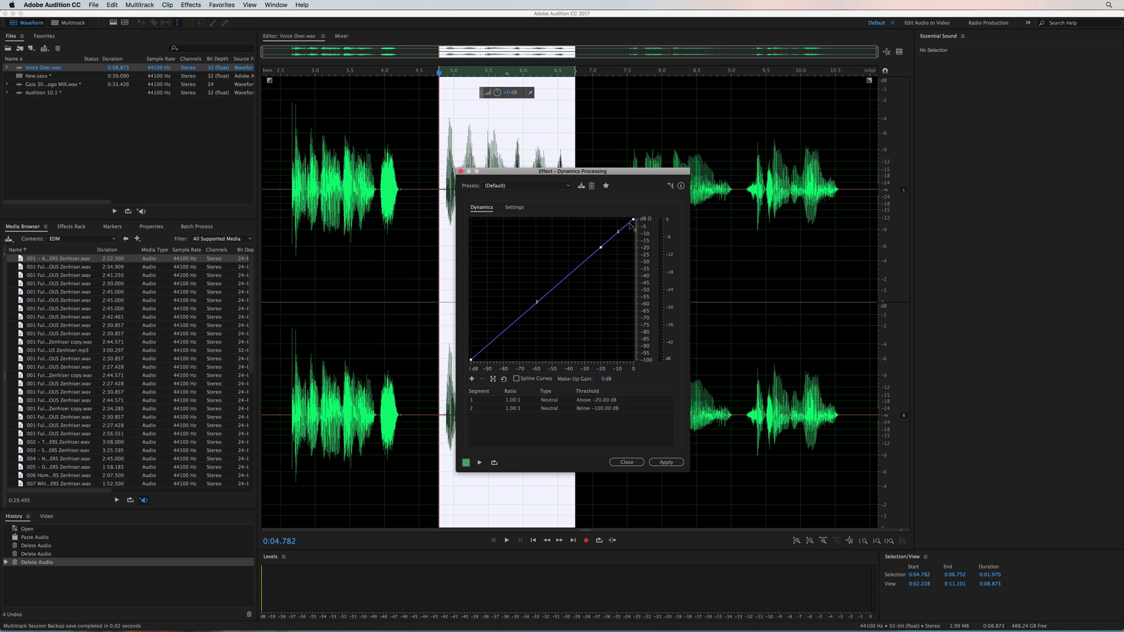
# - Preview 4.19:1 compression above -24.86 dB with expansion below -44.59 dB, then close it unapplied
pyautogui.press('space')
pyautogui.moveTo(600, 248)
pyautogui.press('space')
pyautogui.moveTo(633, 220); pyautogui.dragTo(633, 246)
pyautogui.press('space')
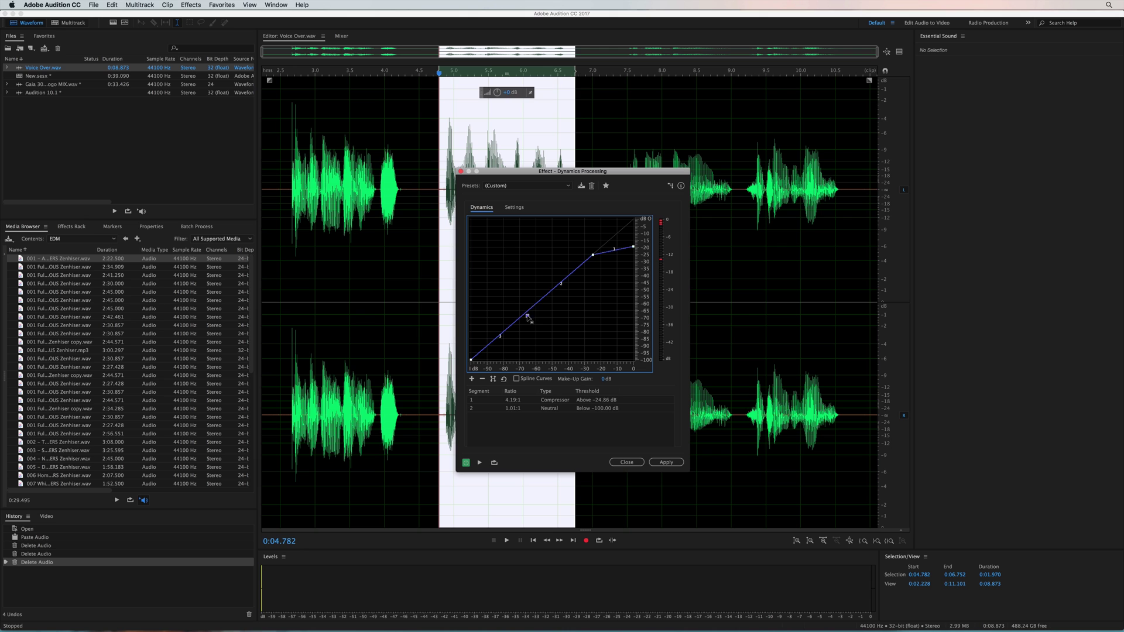
pyautogui.moveTo(526, 314); pyautogui.dragTo(560, 363)
pyautogui.press('space')
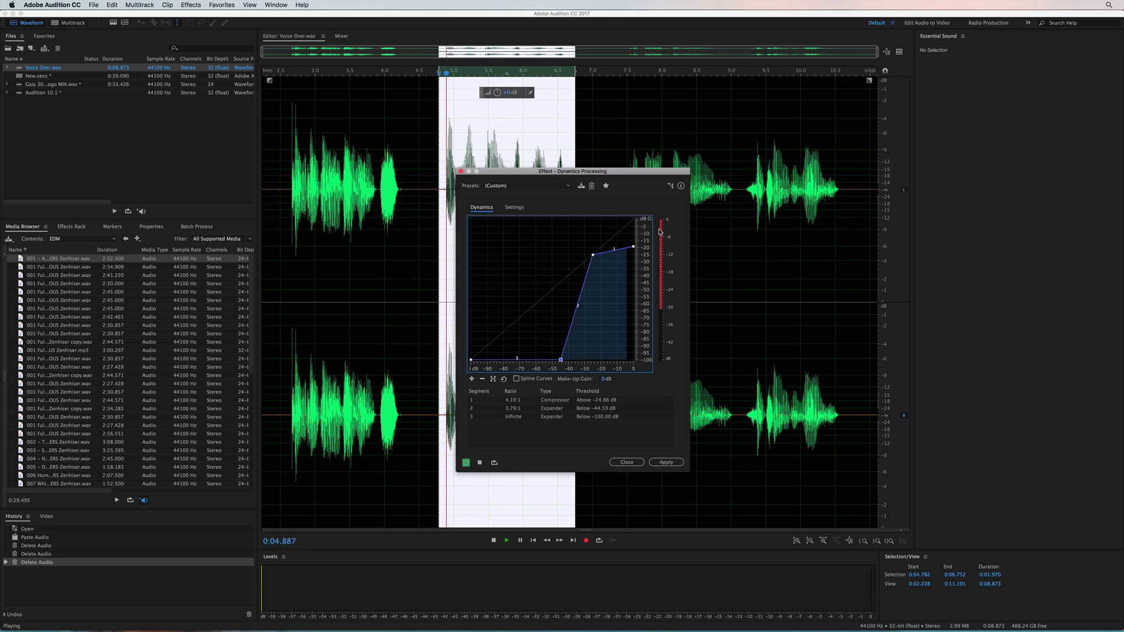
pyautogui.press('space')
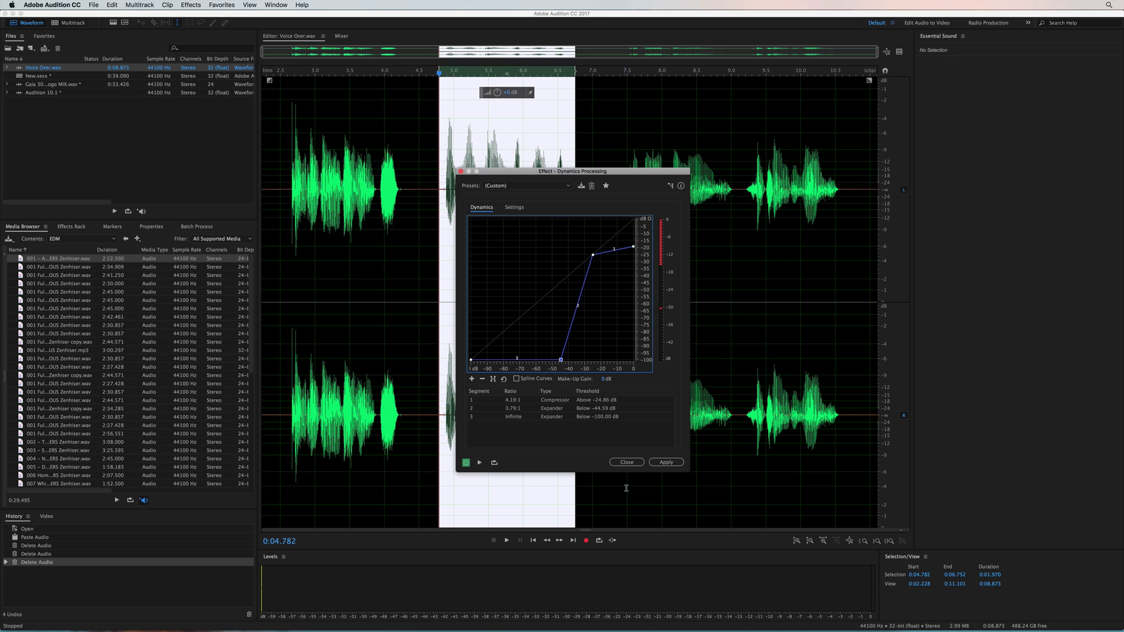
pyautogui.click(626, 462)
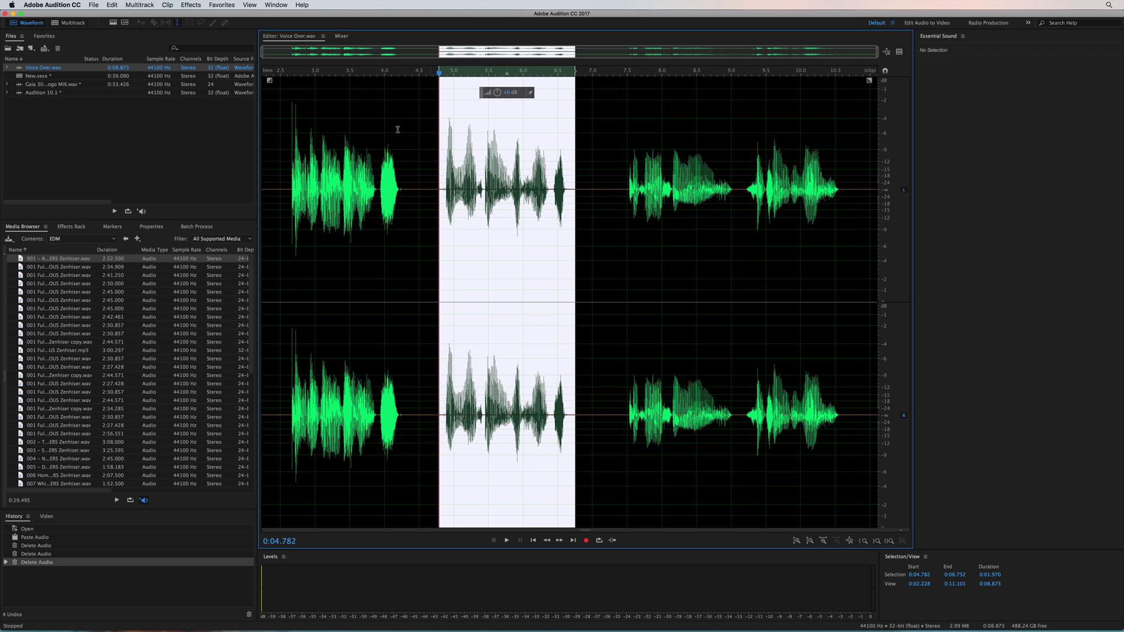
# - Open the FFT Filter on the marked phrase and preview it
pyautogui.click(192, 6)
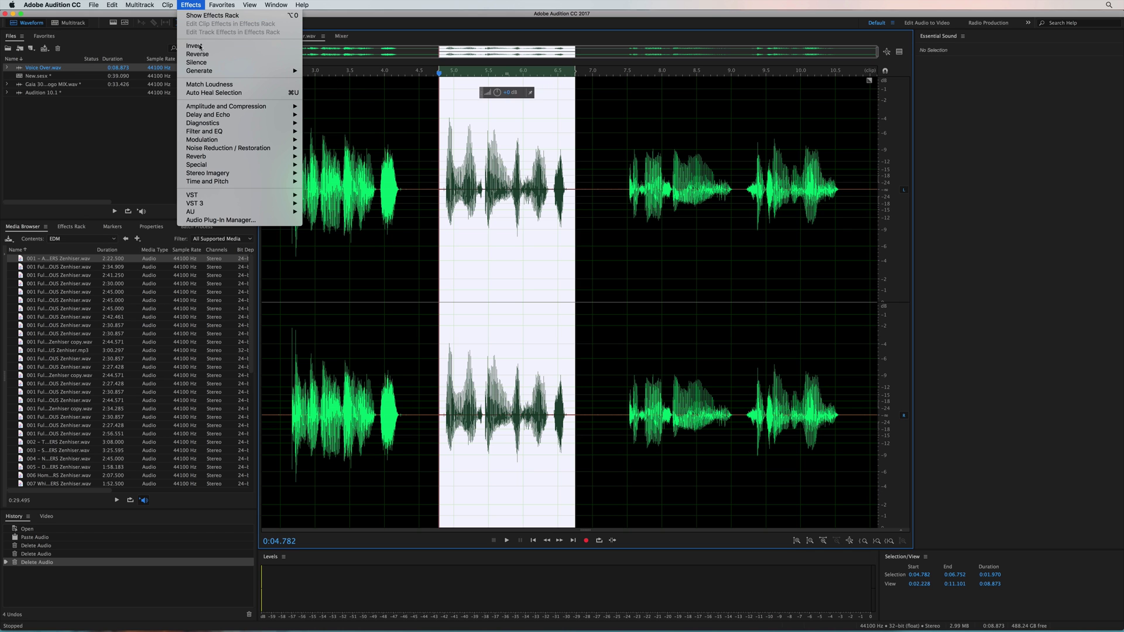
pyautogui.moveTo(209, 136)
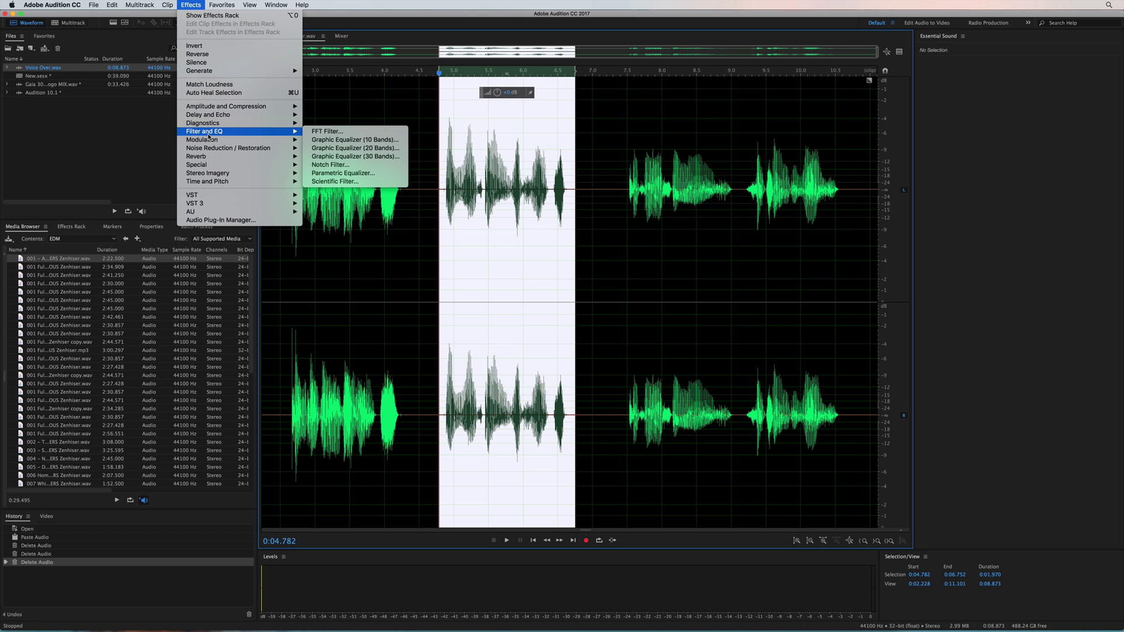
pyautogui.click(343, 139)
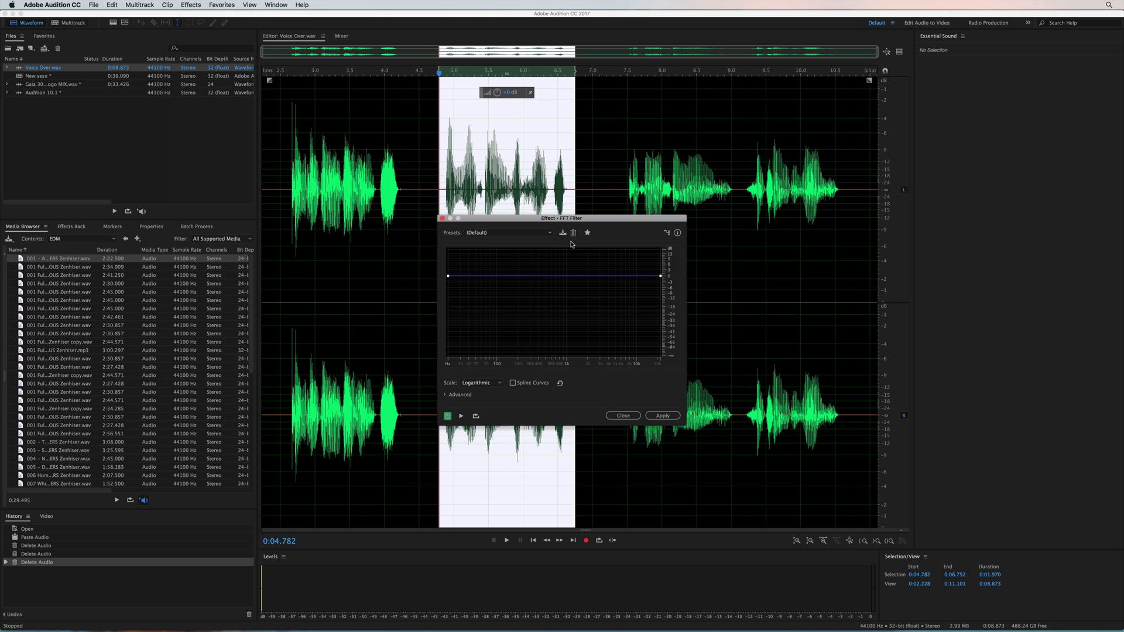
pyautogui.press('space')
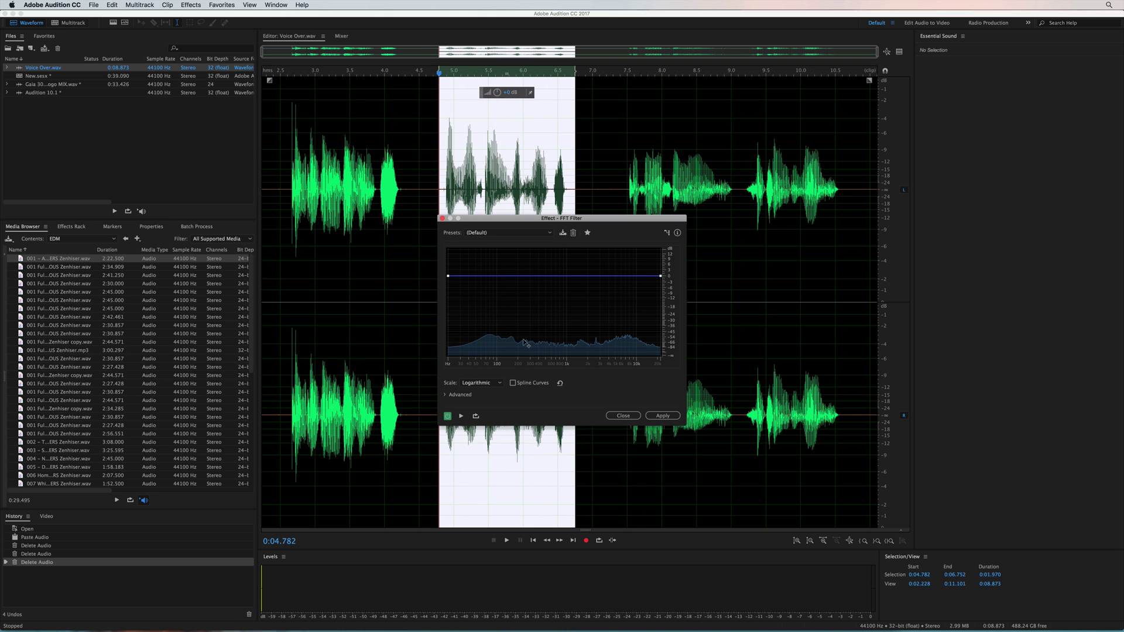
pyautogui.press('space')
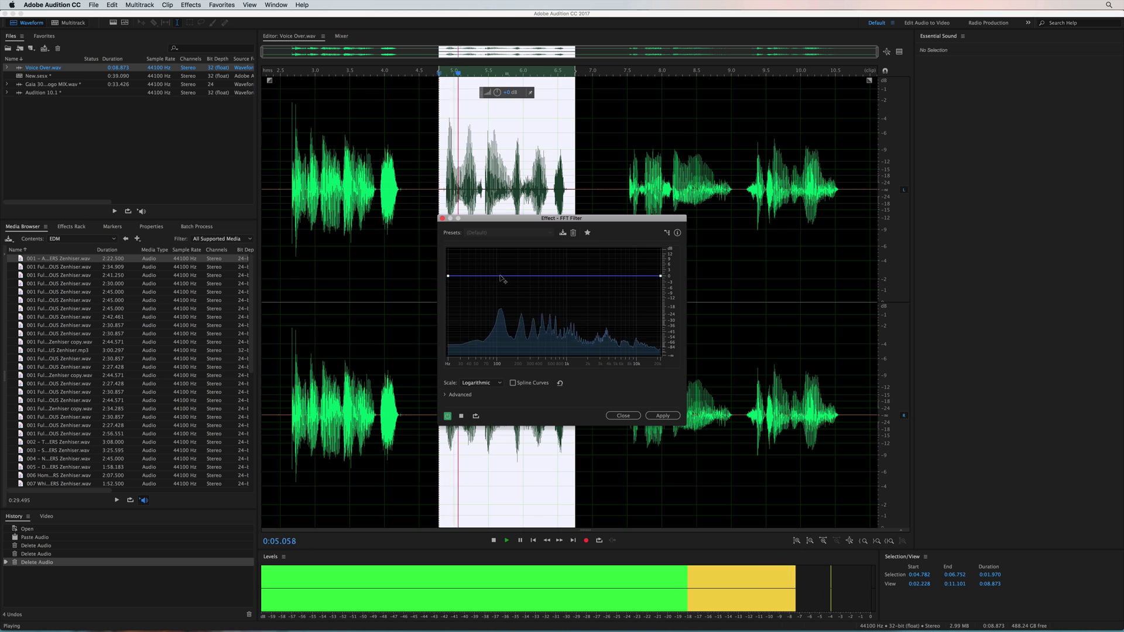
# - Pull the FFT curve down to the floor from about 1 kHz to 20 kHz while previewing
pyautogui.moveTo(495, 274)
pyautogui.mouseDown()
pyautogui.moveTo(495, 329)
pyautogui.moveTo(495, 282)
pyautogui.mouseUp()
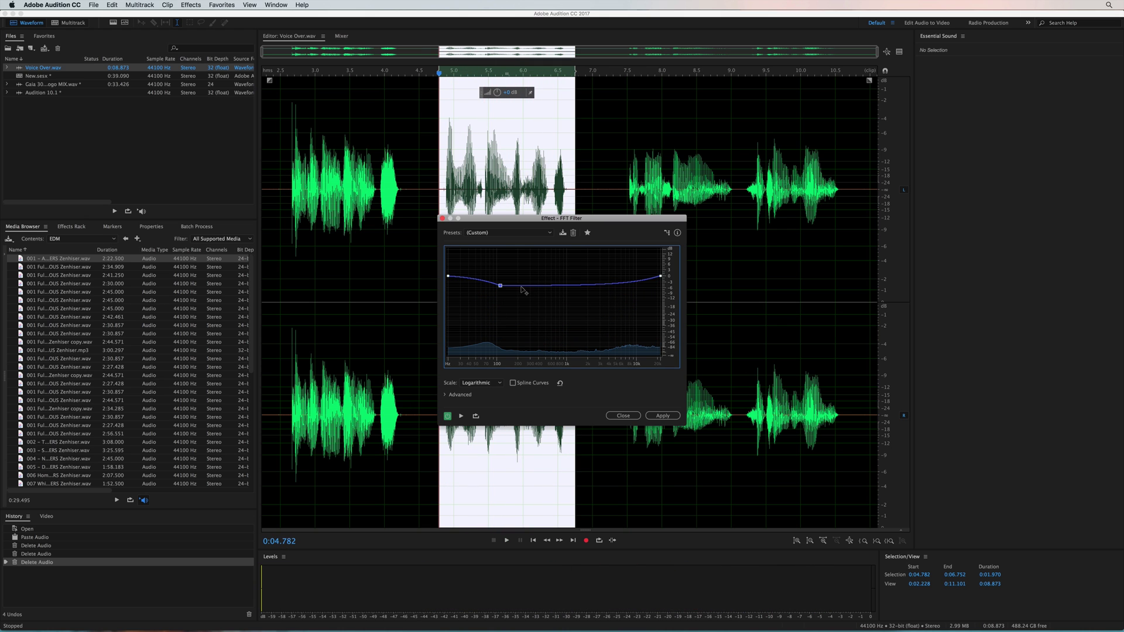
pyautogui.moveTo(594, 286); pyautogui.dragTo(642, 355)
pyautogui.press('space')
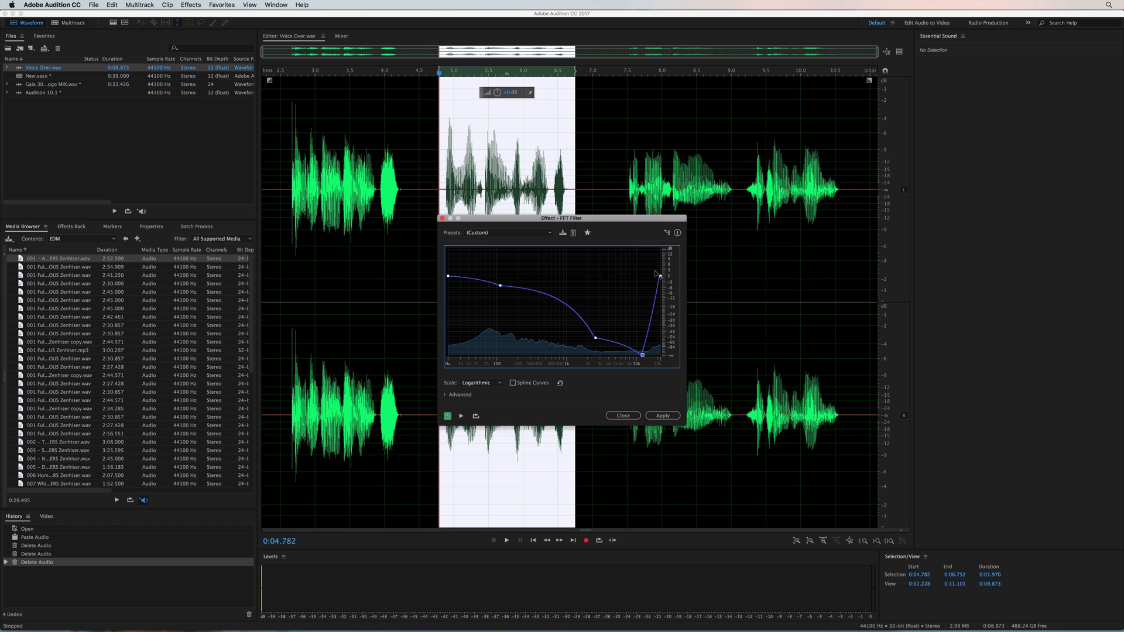
pyautogui.moveTo(660, 276); pyautogui.dragTo(662, 397)
pyautogui.moveTo(598, 338); pyautogui.dragTo(593, 355)
pyautogui.press('space')
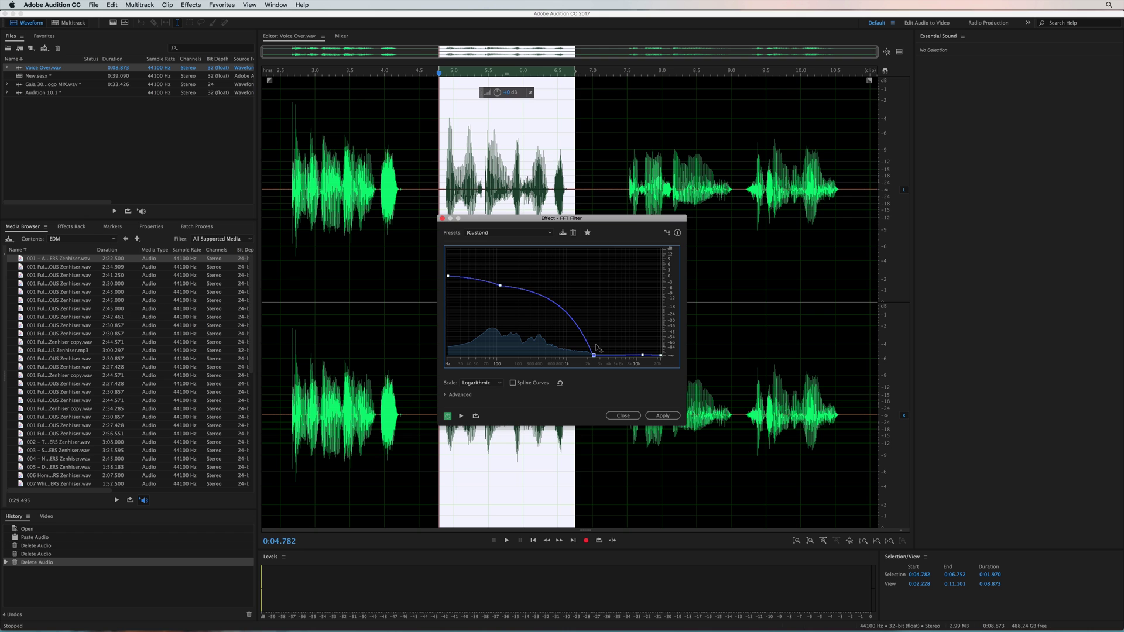
# - Preview the Scientific Filter's Drop Off Below 250Hz preset on the selection, then close it unapplied
pyautogui.click(190, 6)
pyautogui.moveTo(232, 138)
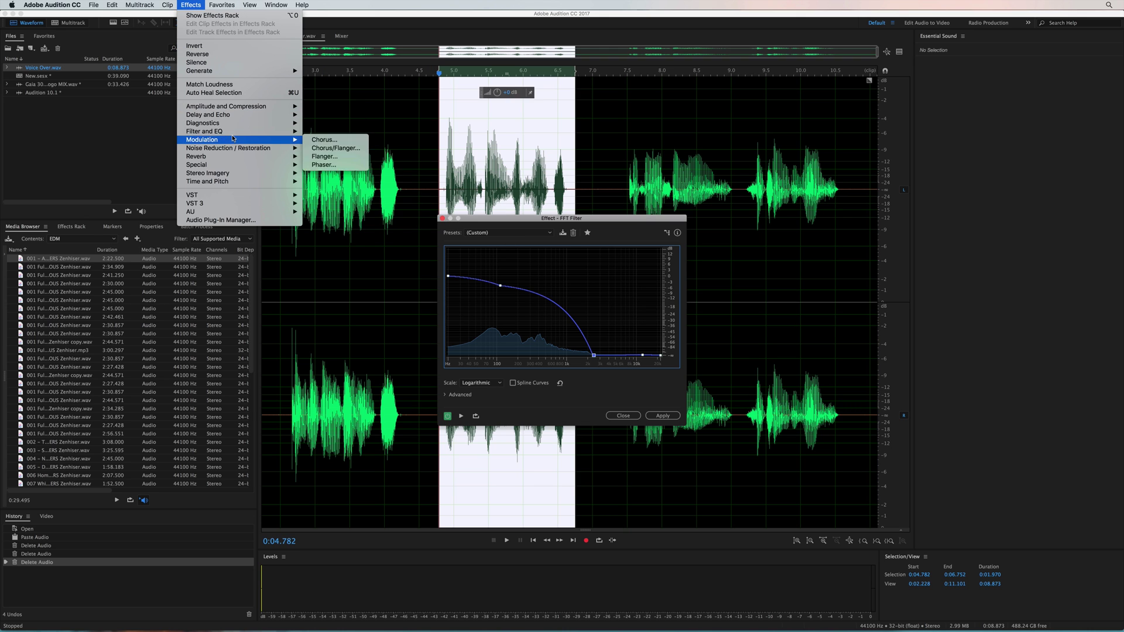
pyautogui.click(333, 182)
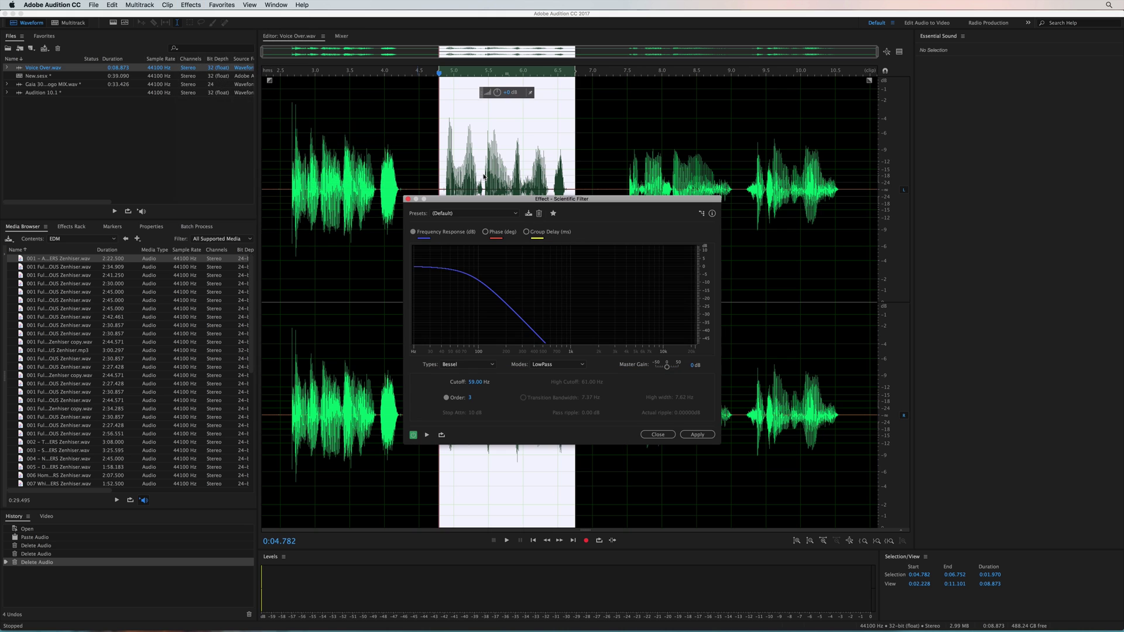
pyautogui.press('space')
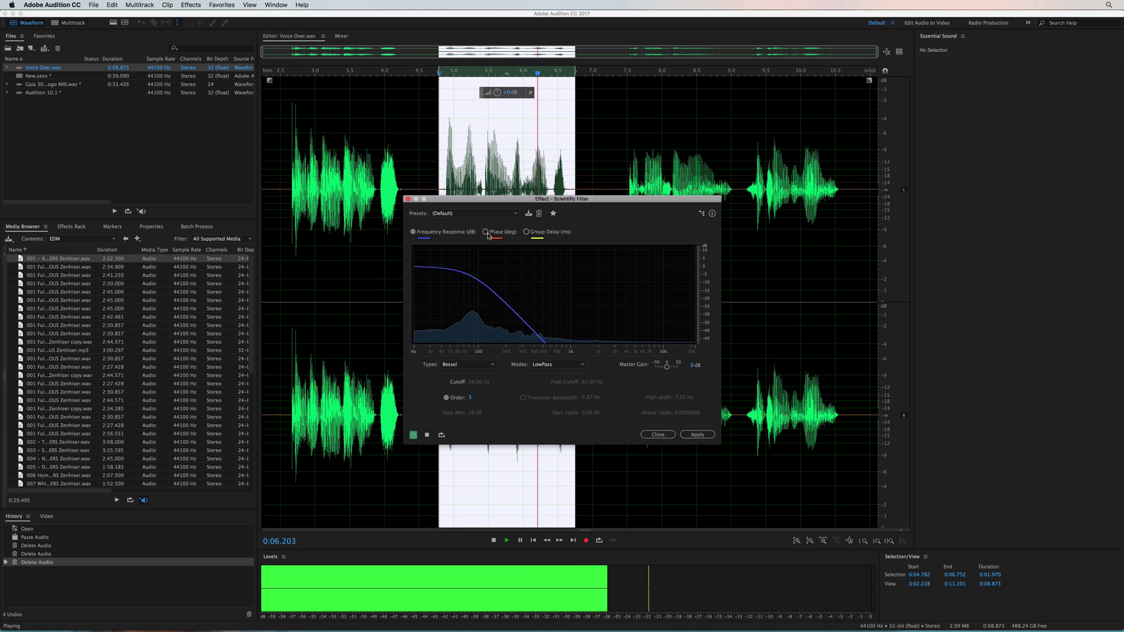
pyautogui.click(472, 214)
pyautogui.click(471, 238)
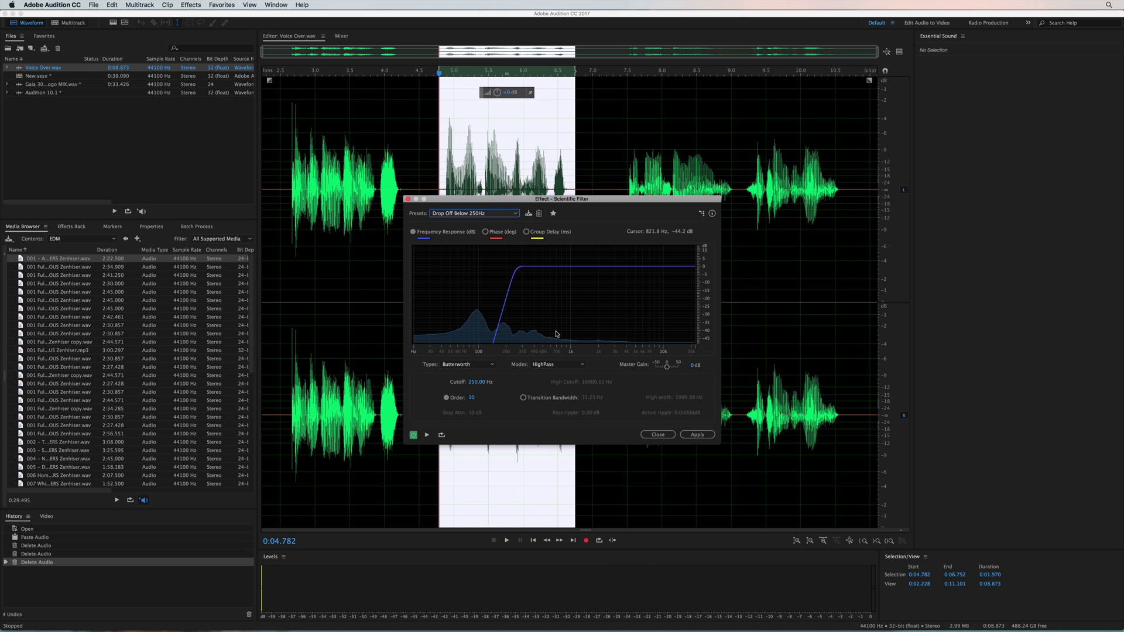
pyautogui.press('space')
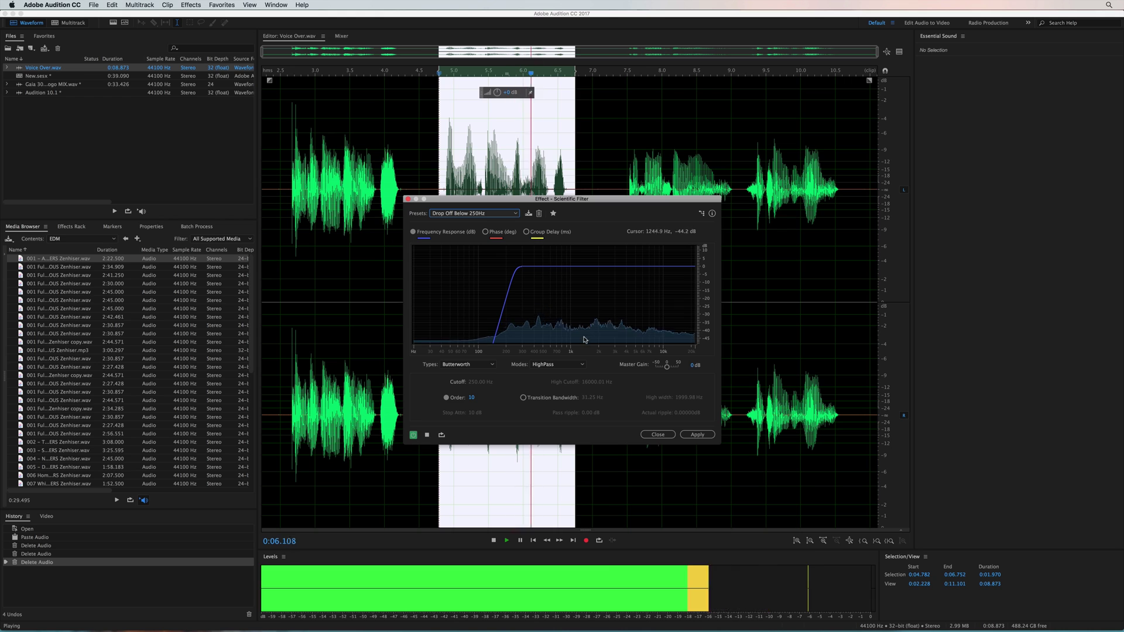
pyautogui.press('space')
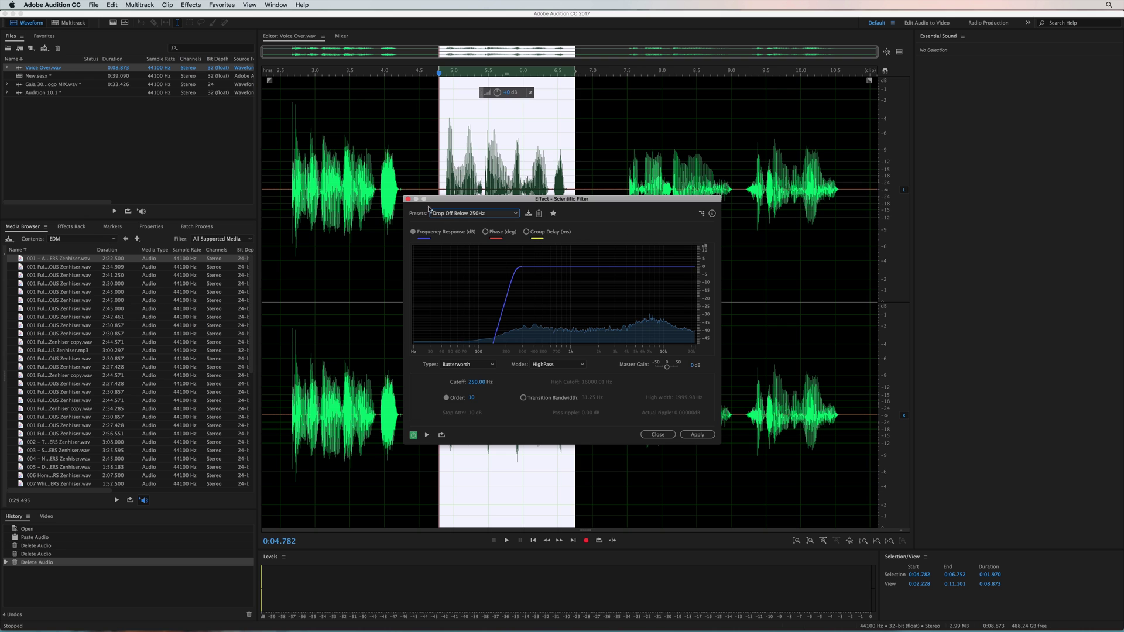
pyautogui.click(408, 199)
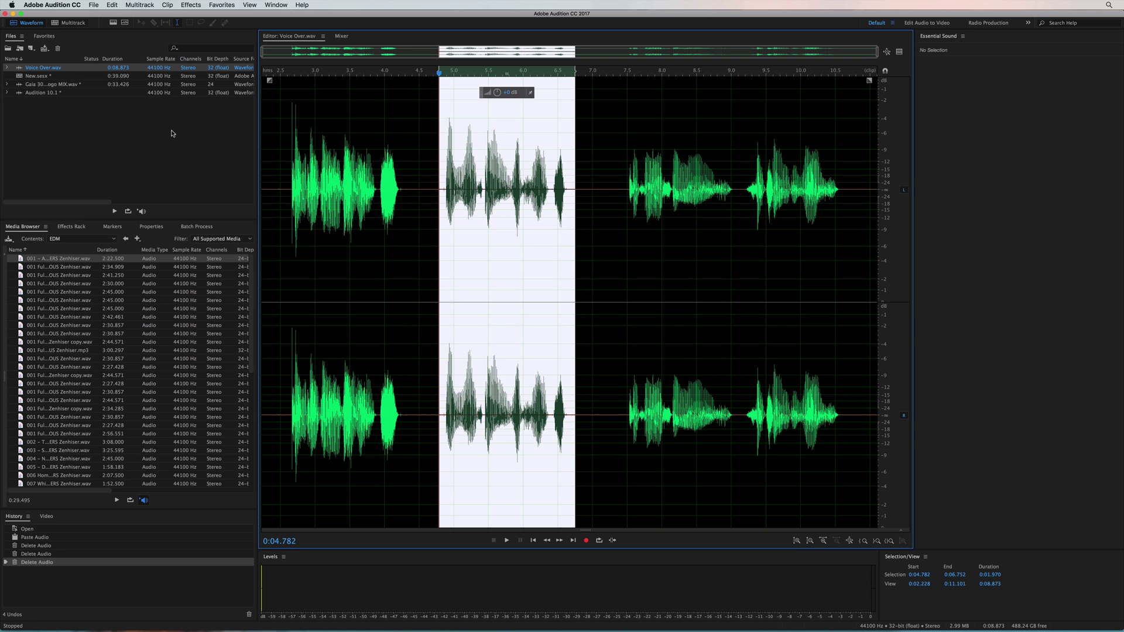
# - Open Keyboard Shortcuts, inspect the F and Z key assignments, and select the free ⌥+⌘ Z combination
pyautogui.click(111, 6)
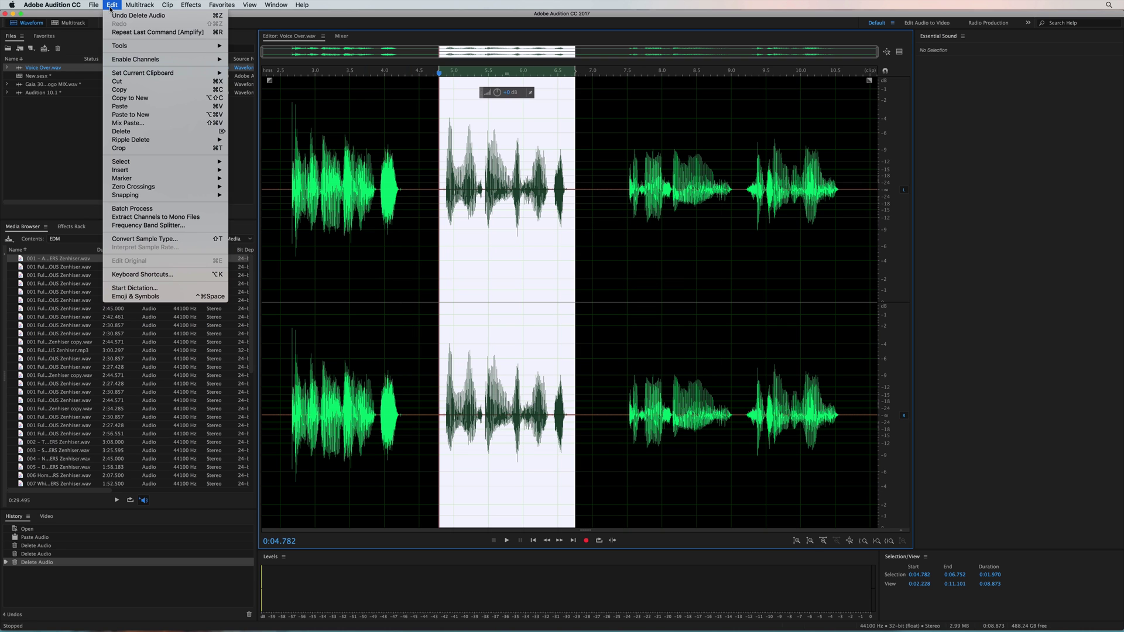
pyautogui.click(153, 274)
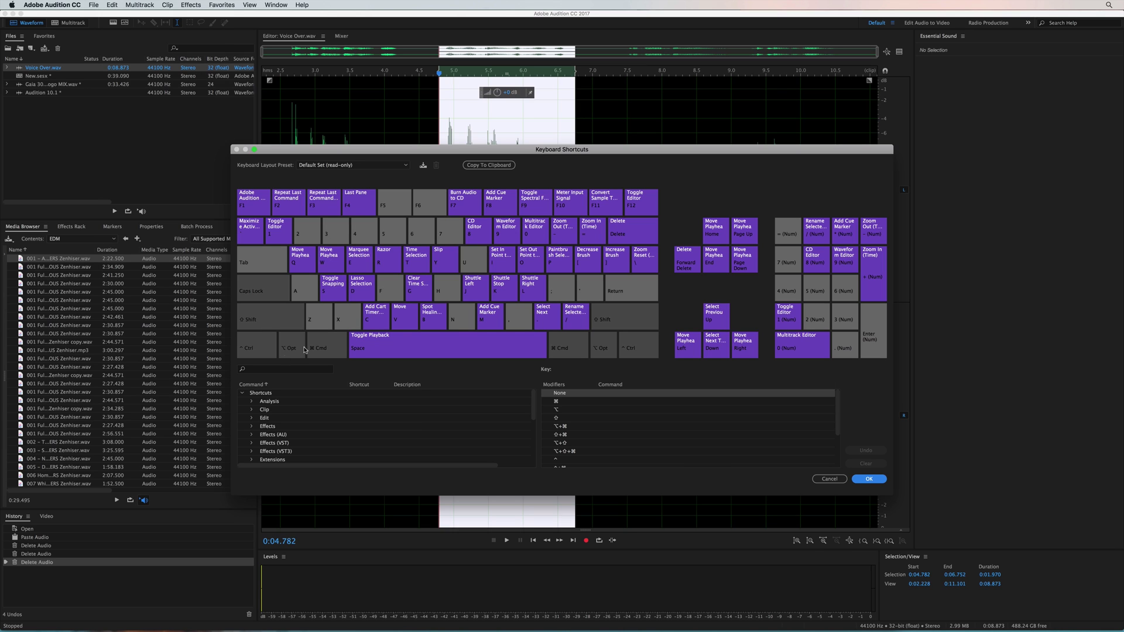
pyautogui.click(393, 292)
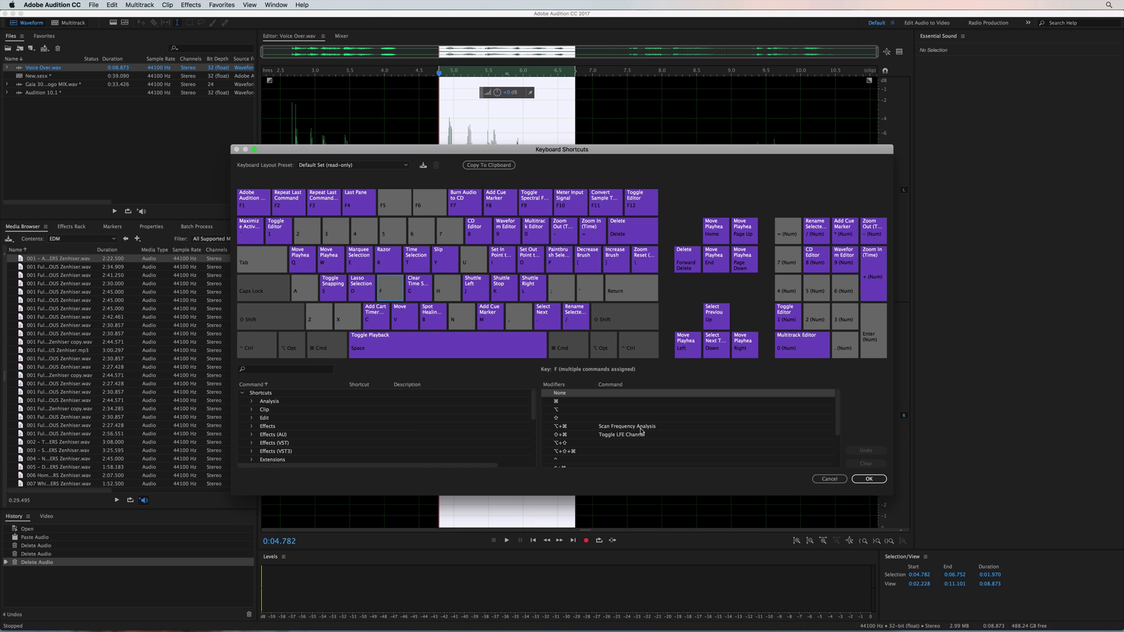
pyautogui.click(317, 321)
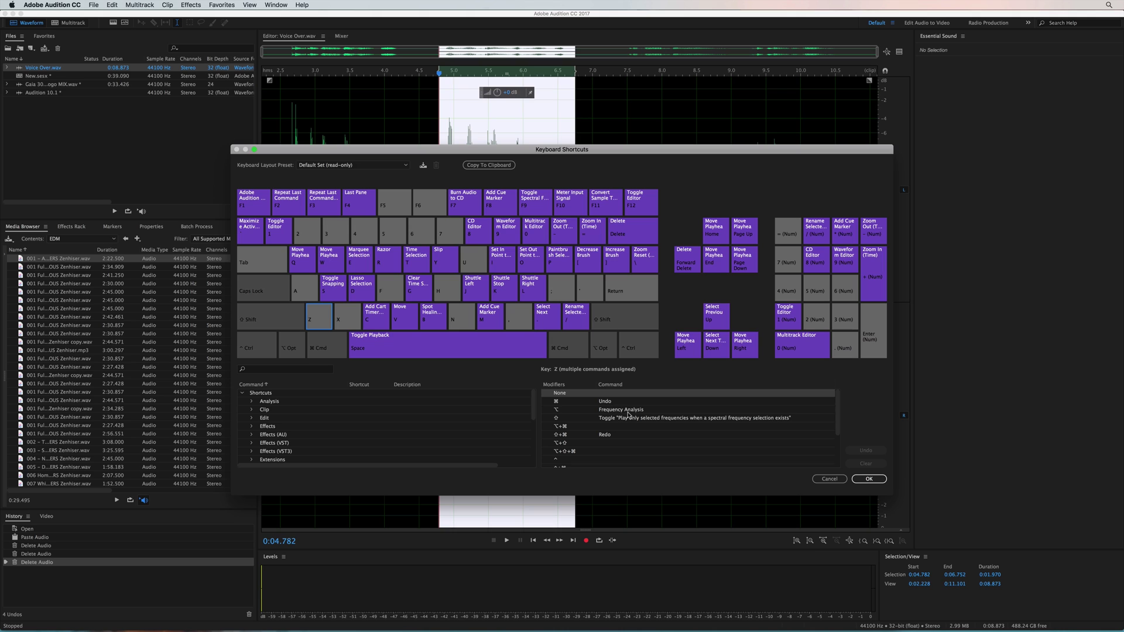
pyautogui.click(592, 427)
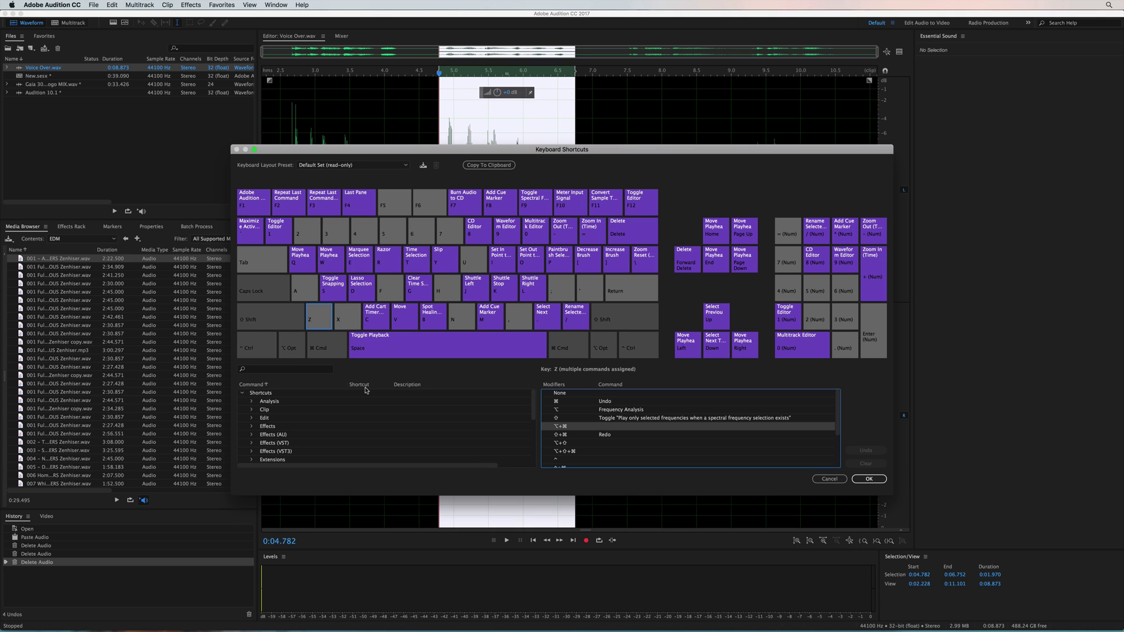
pyautogui.click(296, 369)
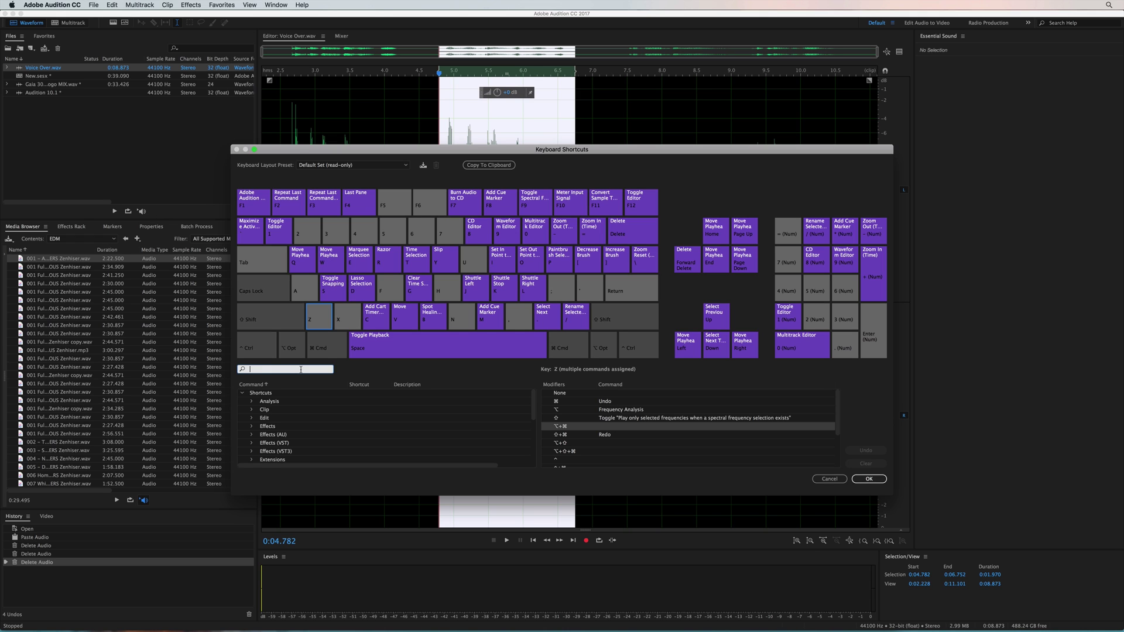
# - Assign Ripple Delete Gap in Selected Track to ⌥+⌘+Z in a Custom shortcut set and save
pyautogui.write('ripple delete')
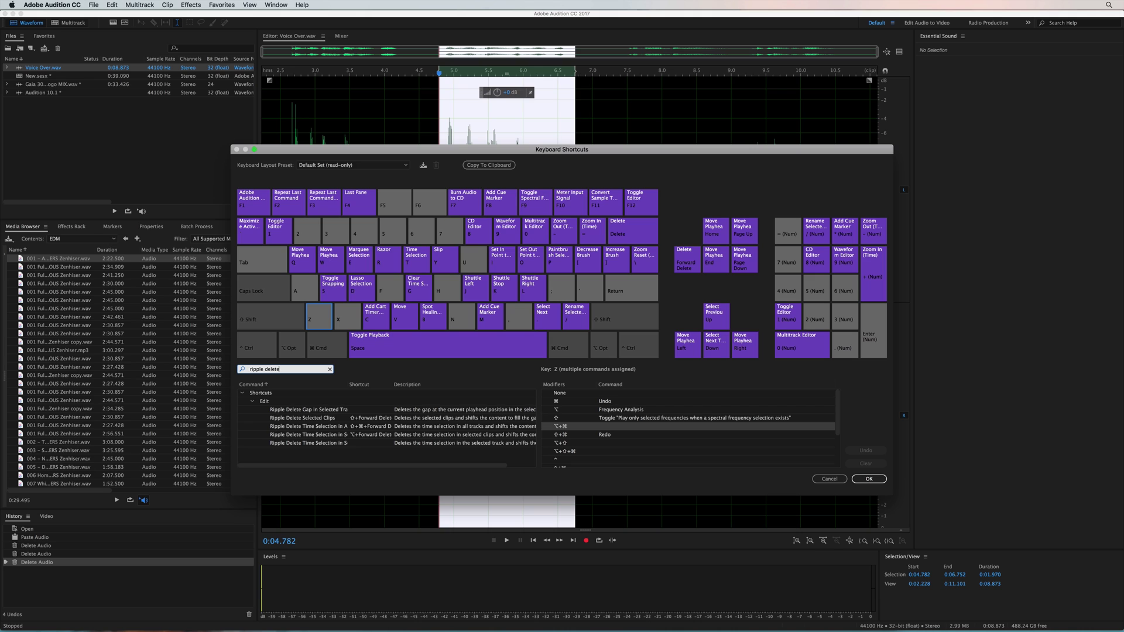
pyautogui.write(' gap')
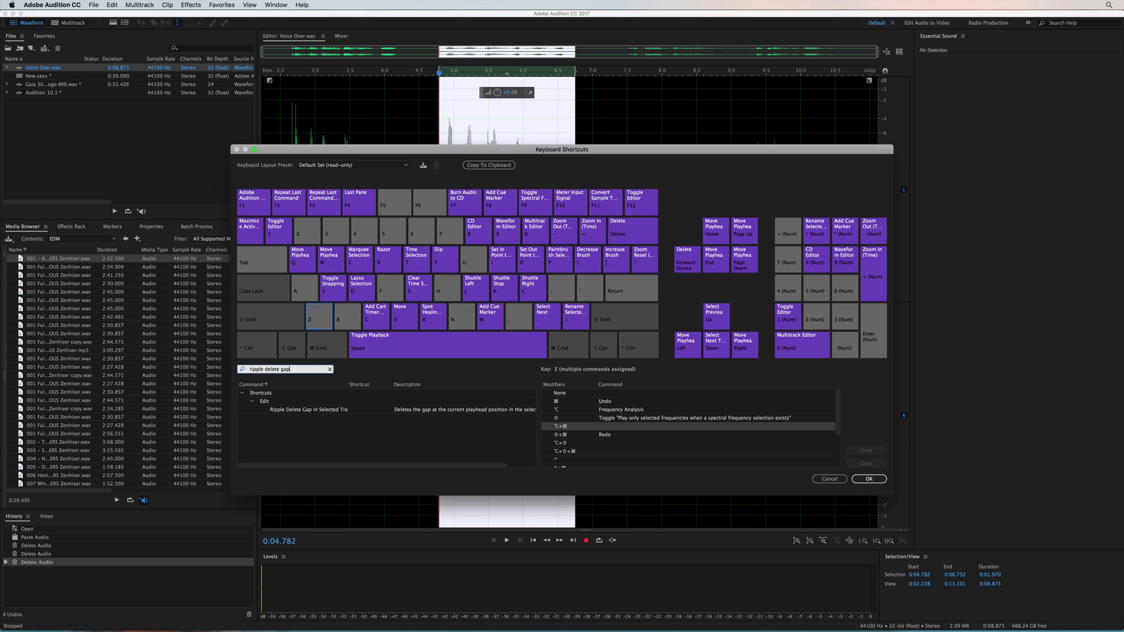
pyautogui.click(312, 412)
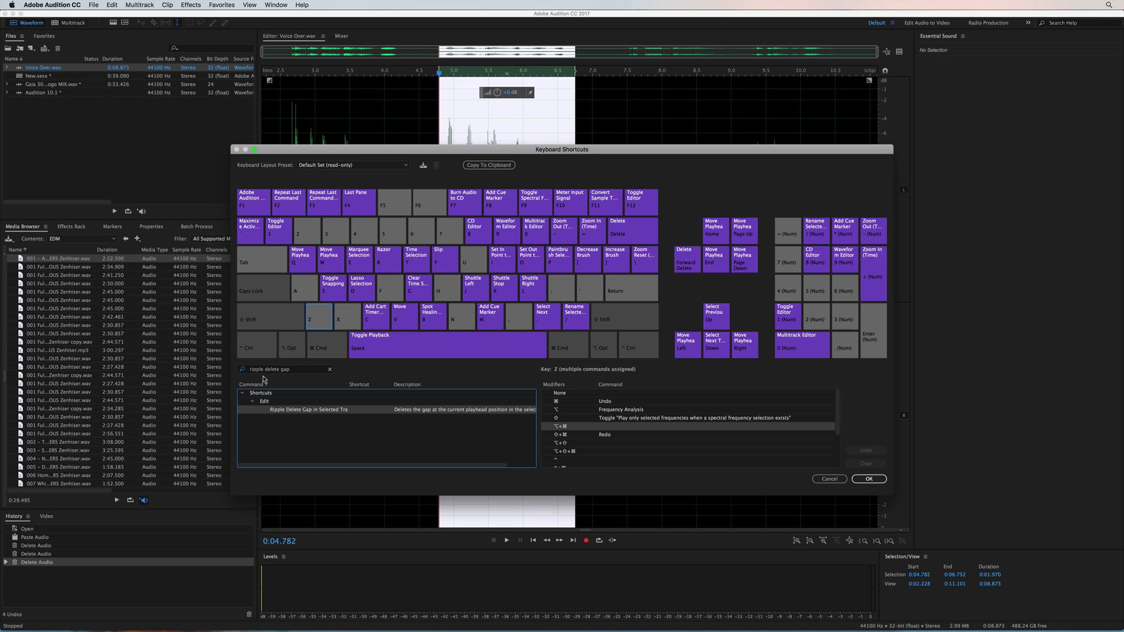
pyautogui.moveTo(289, 411); pyautogui.dragTo(612, 430)
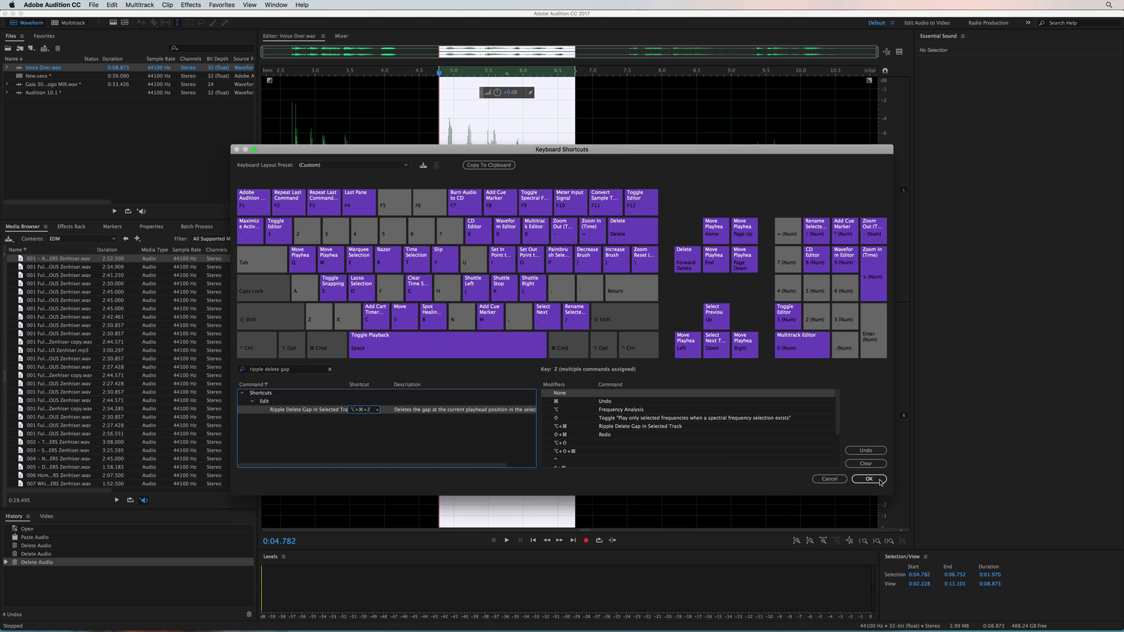
pyautogui.click(315, 167)
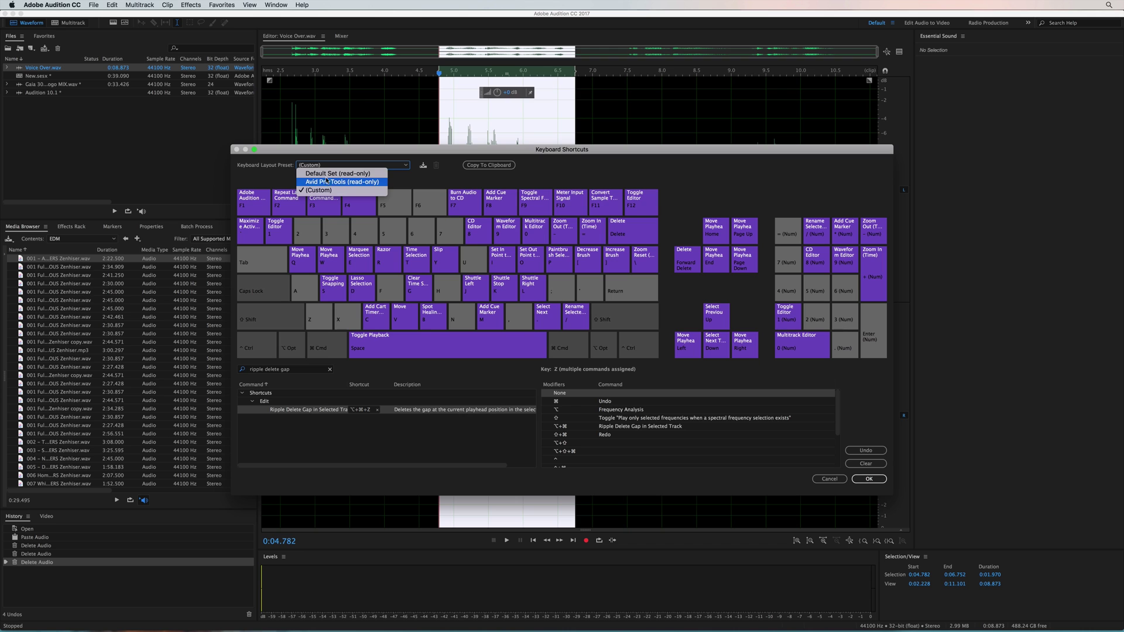
pyautogui.click(389, 166)
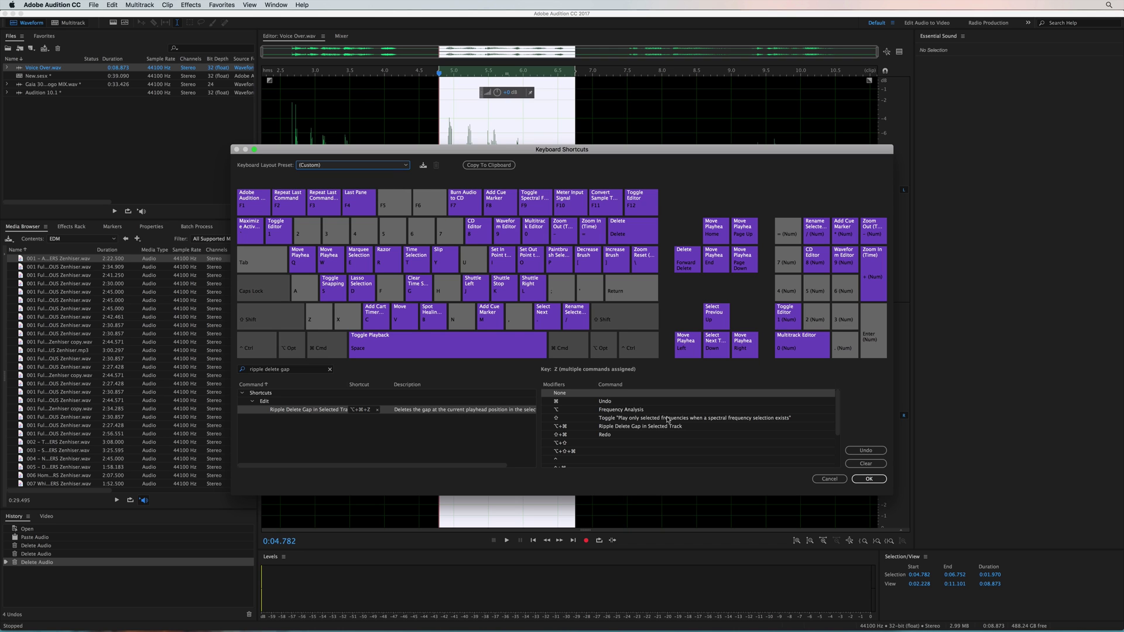
pyautogui.click(869, 478)
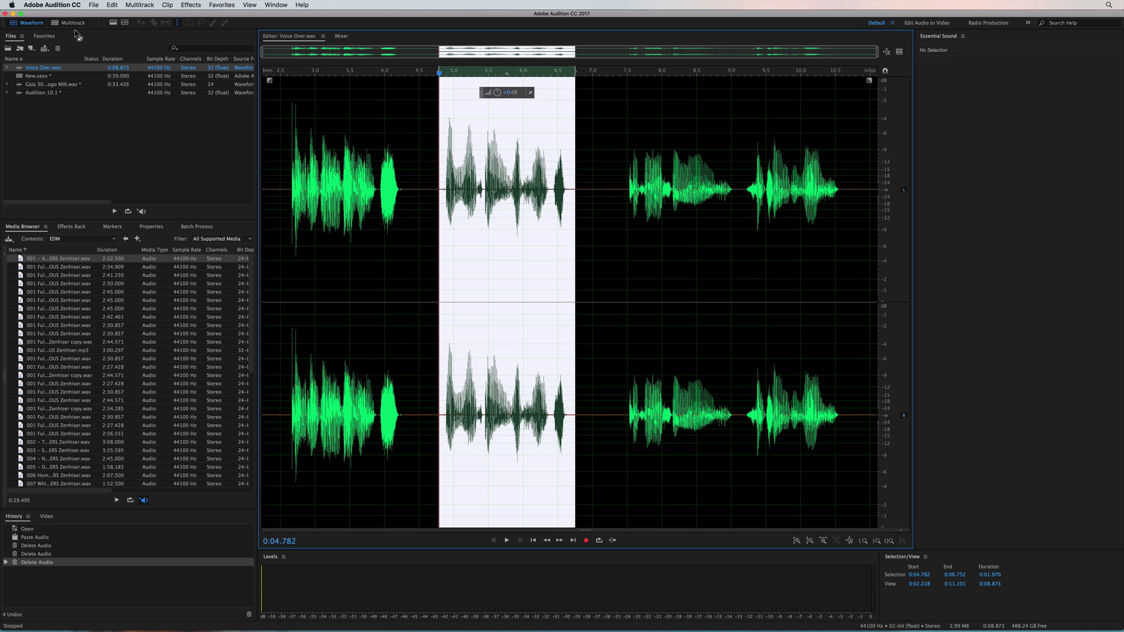
# - Open New.sesx and lift the 4.321–4.803 range out of the Voice Over clip, leaving a gap
pyautogui.doubleClick(38, 76)
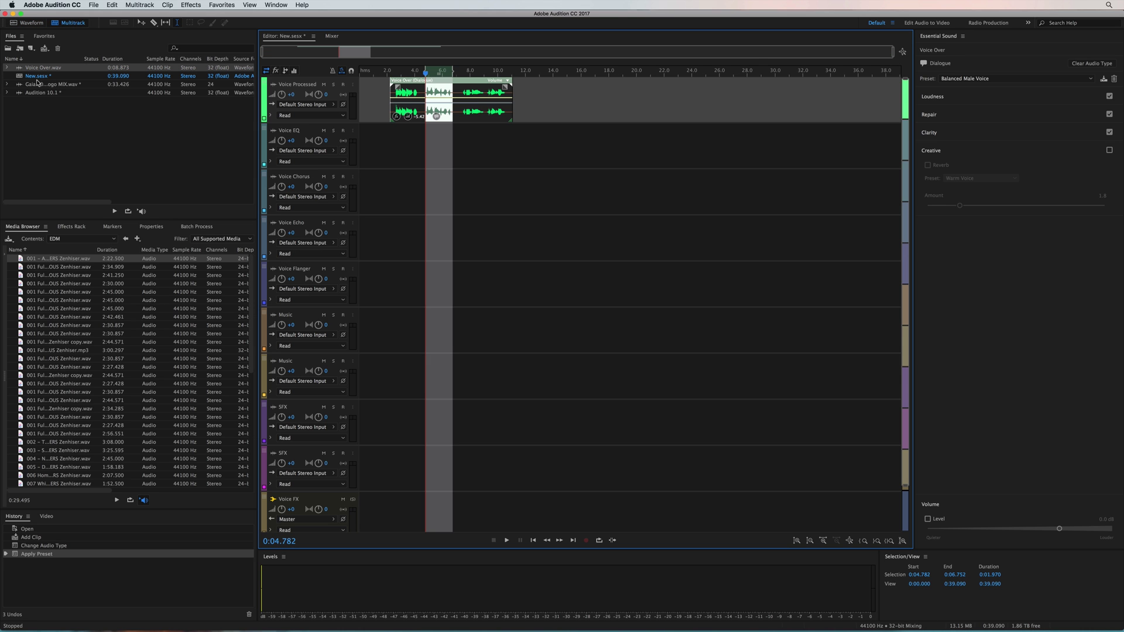
pyautogui.click(416, 126)
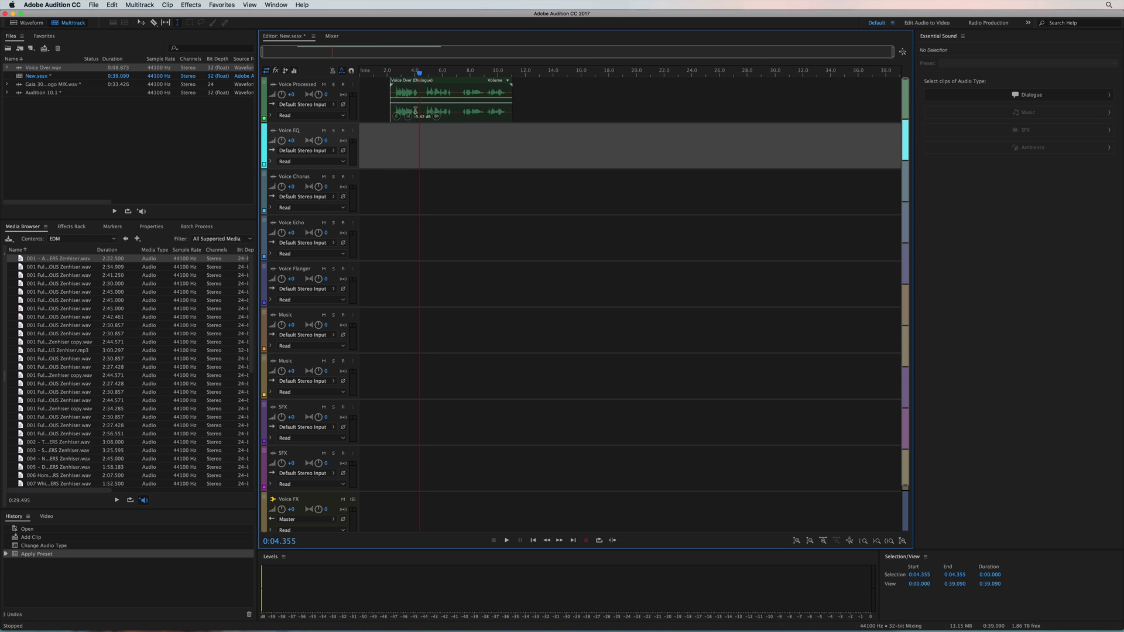
pyautogui.moveTo(419, 108); pyautogui.dragTo(461, 112)
pyautogui.press('Delete')
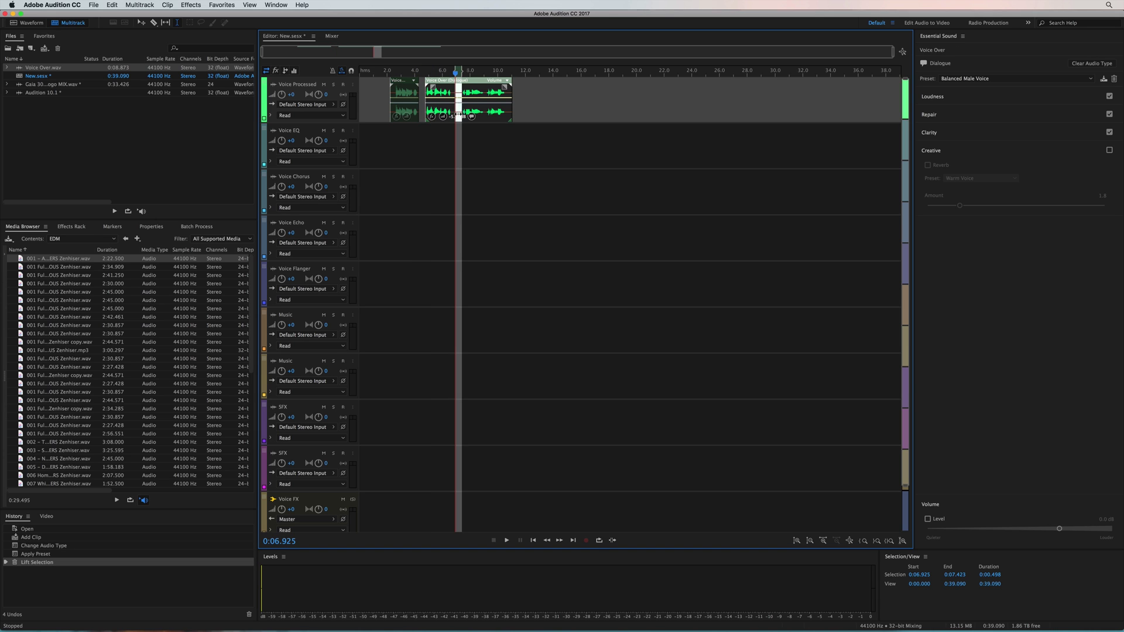
pyautogui.press('Delete')
# - Close both gaps on Voice Processed with the Shift+Delete Ripple Delete Gap shortcut
pyautogui.click(420, 113)
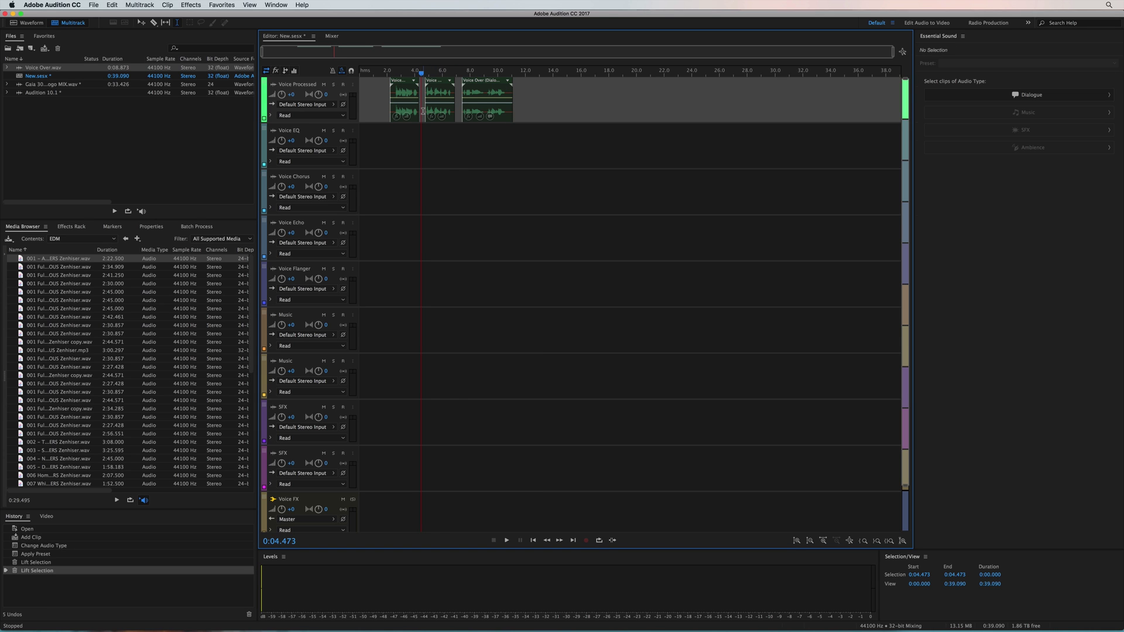
pyautogui.hotkey('shift', 'Delete')
pyautogui.click(451, 113)
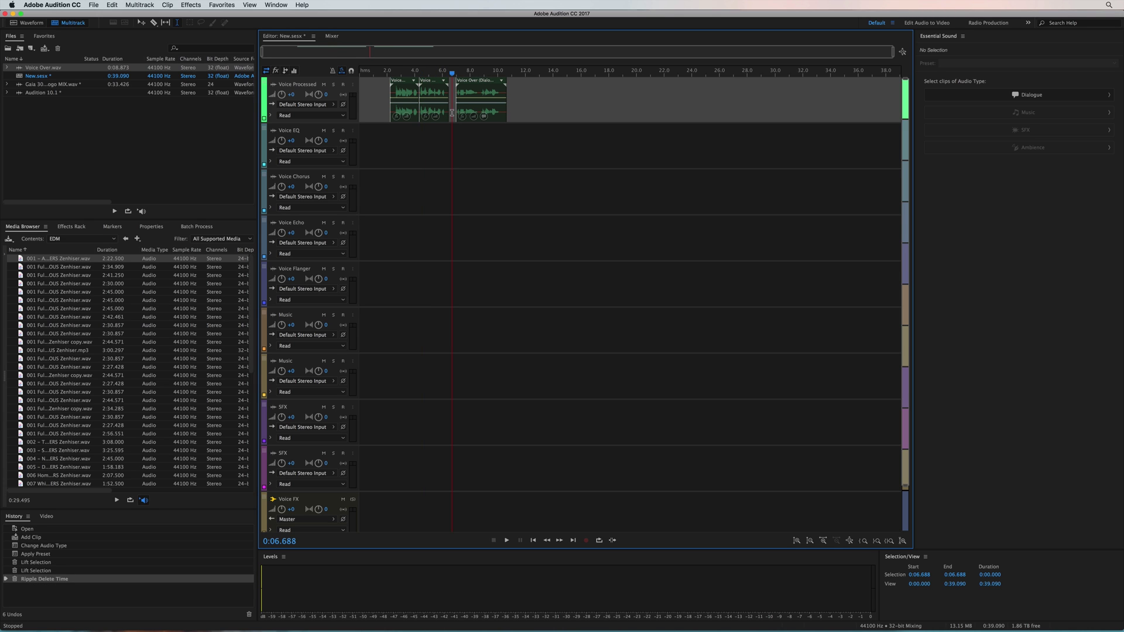
pyautogui.hotkey('shift', 'Delete')
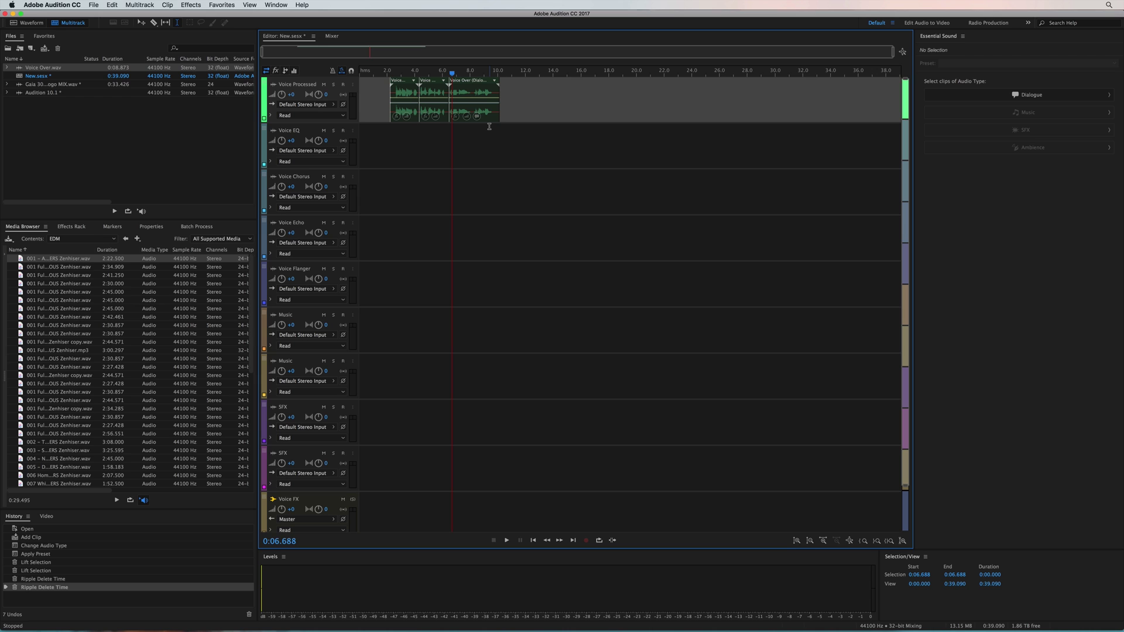
# - Start playback near 3 seconds and stop it to show the playhead jumping back to its start
pyautogui.click(400, 128)
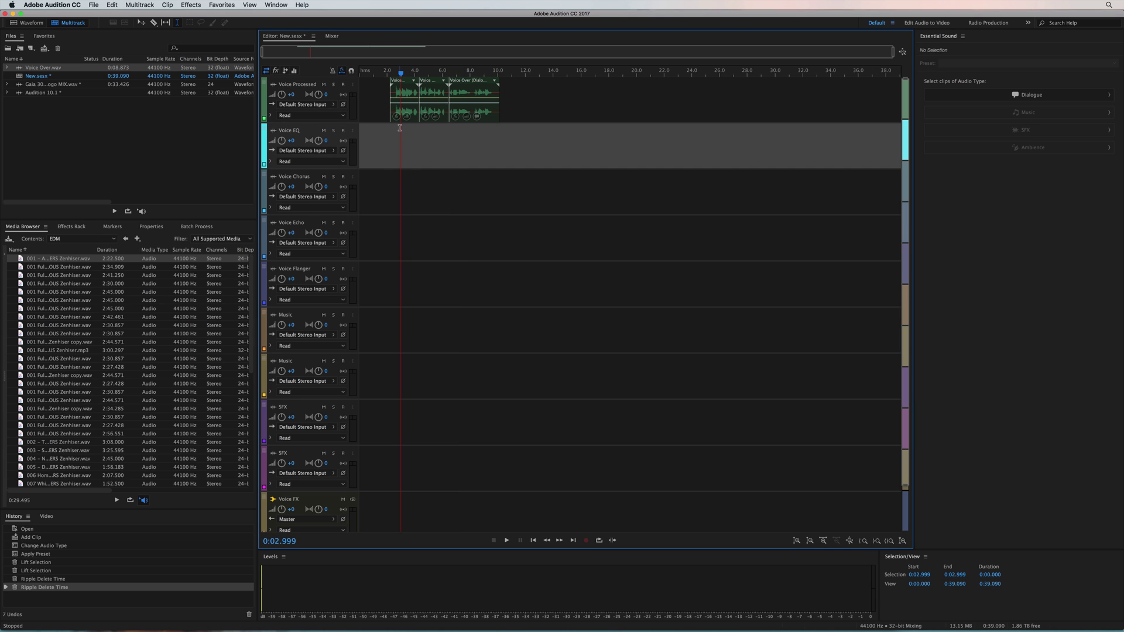
pyautogui.press('space')
pyautogui.press('space')
pyautogui.click(394, 127)
pyautogui.press('space')
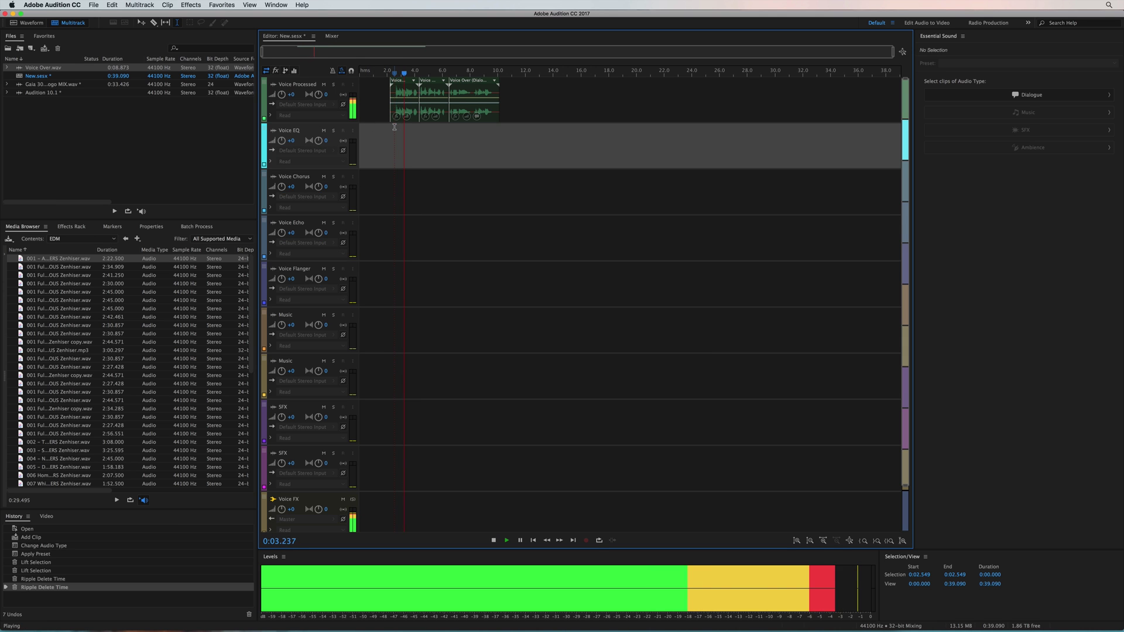
pyautogui.doubleClick(193, 85)
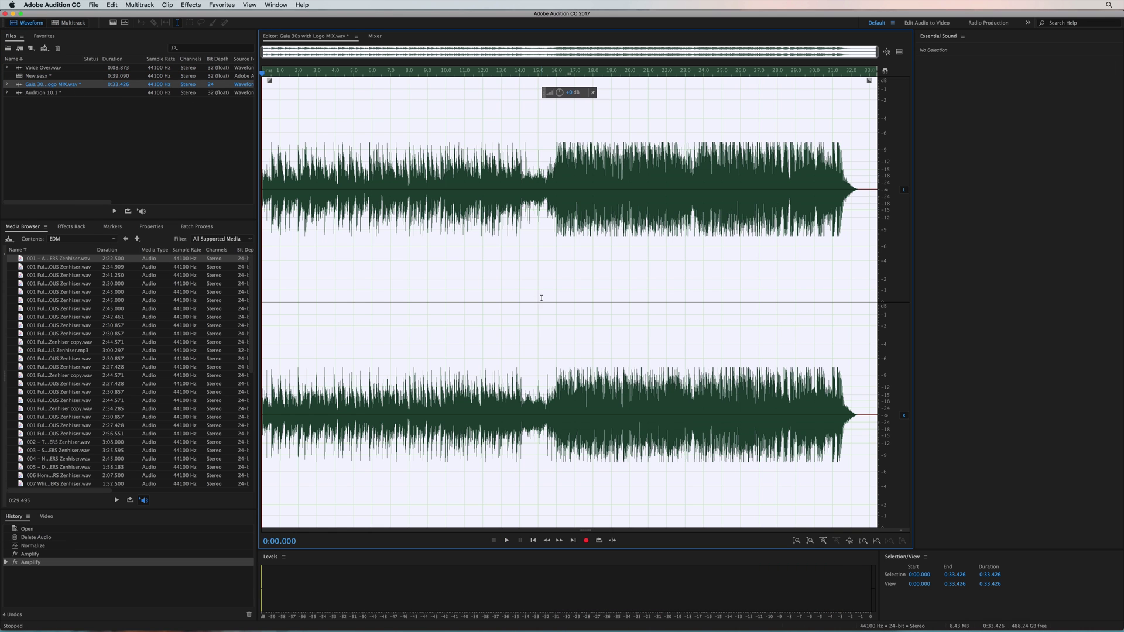
pyautogui.press('space')
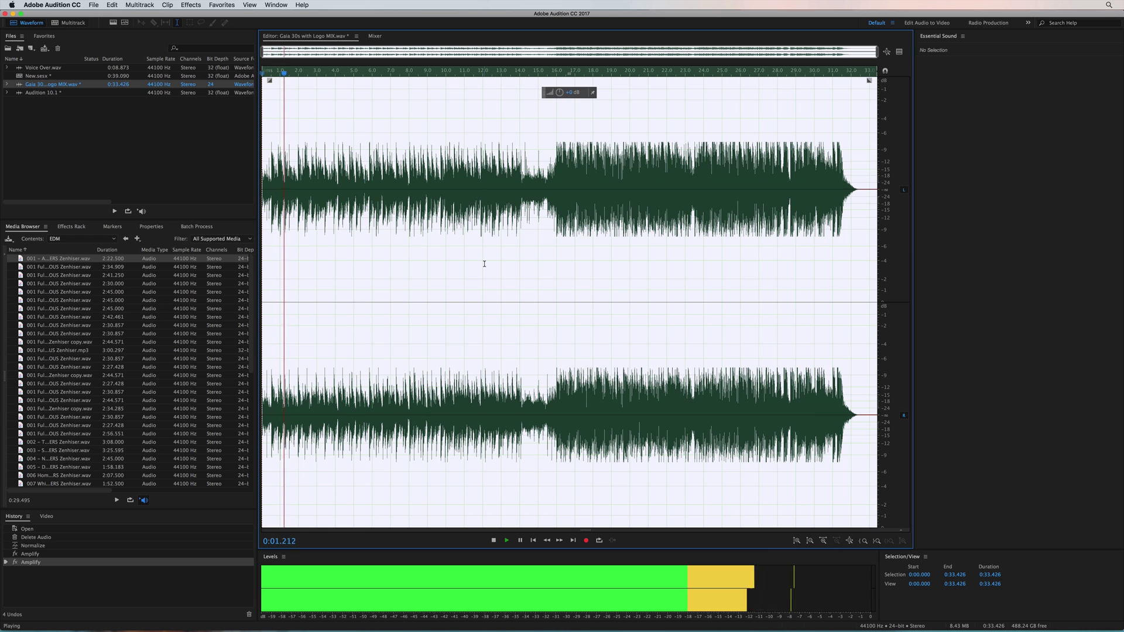
pyautogui.press('space')
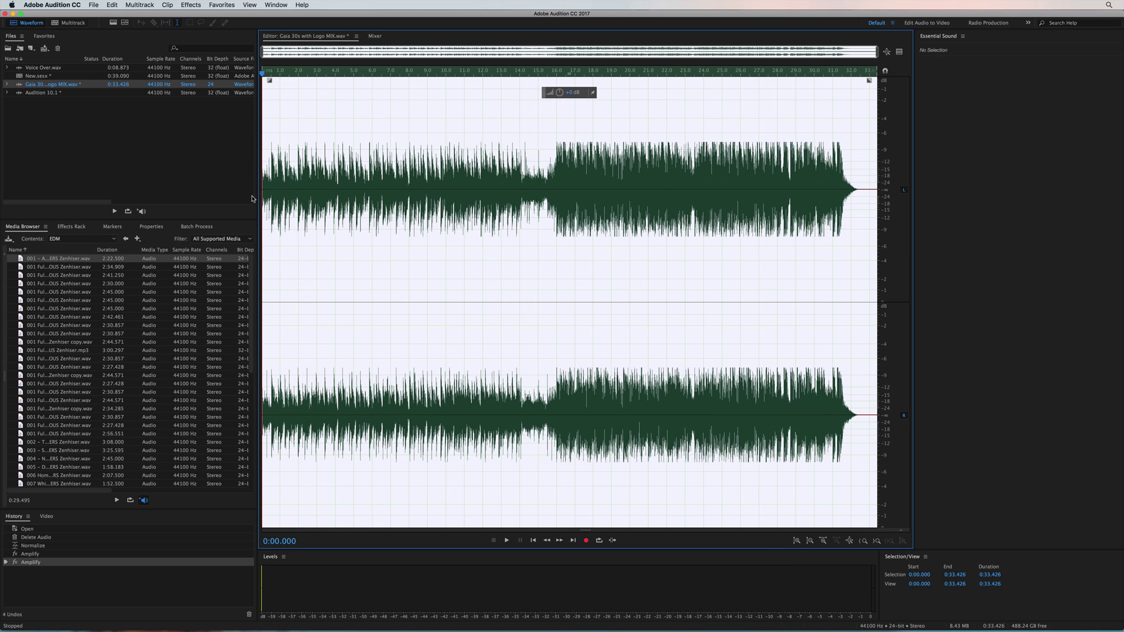
pyautogui.press('space')
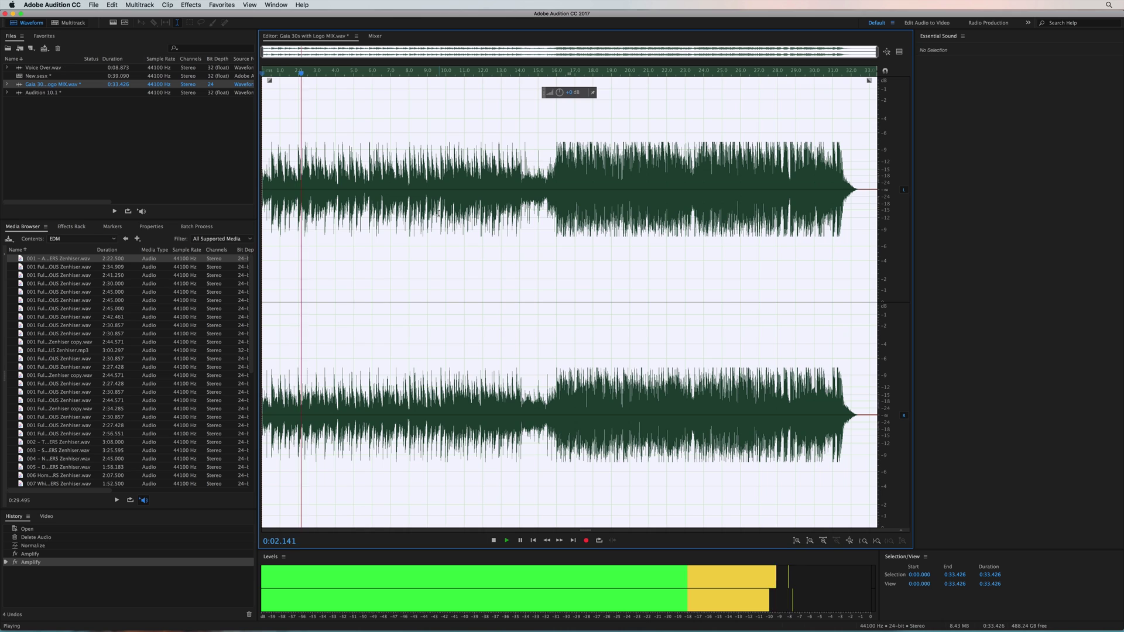
pyautogui.press('space')
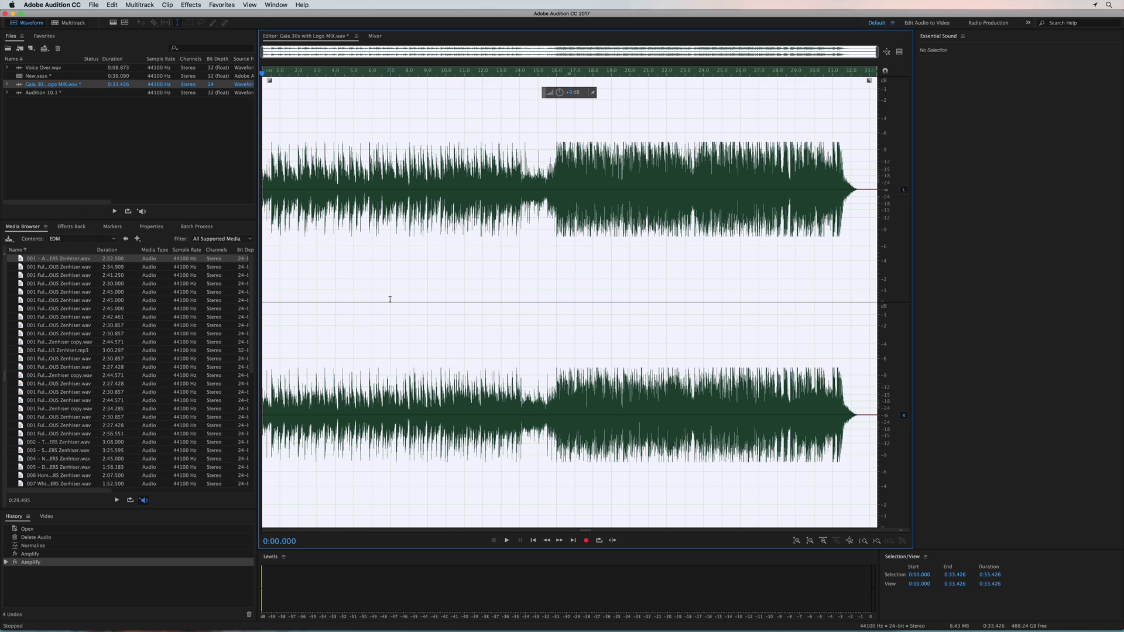
pyautogui.press('space')
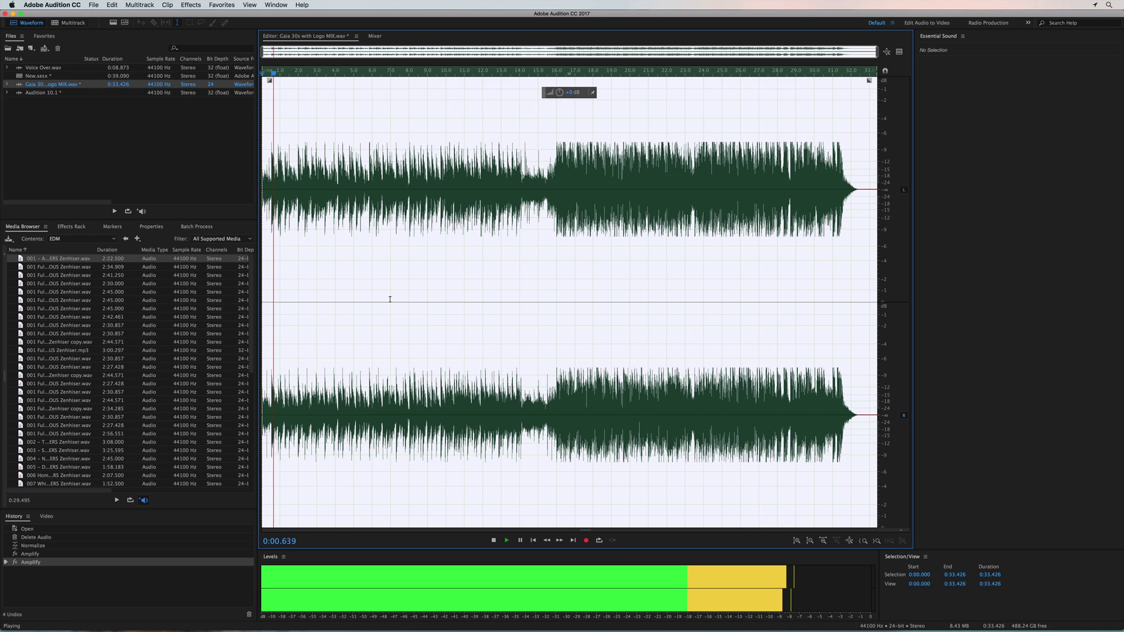
pyautogui.press('space')
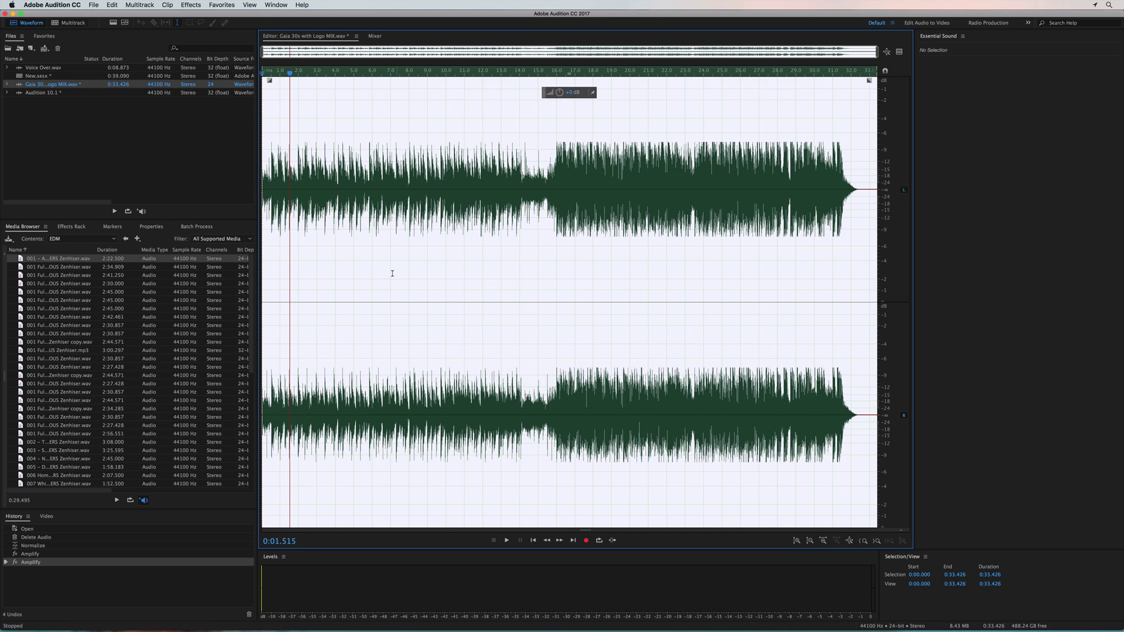
pyautogui.press('space')
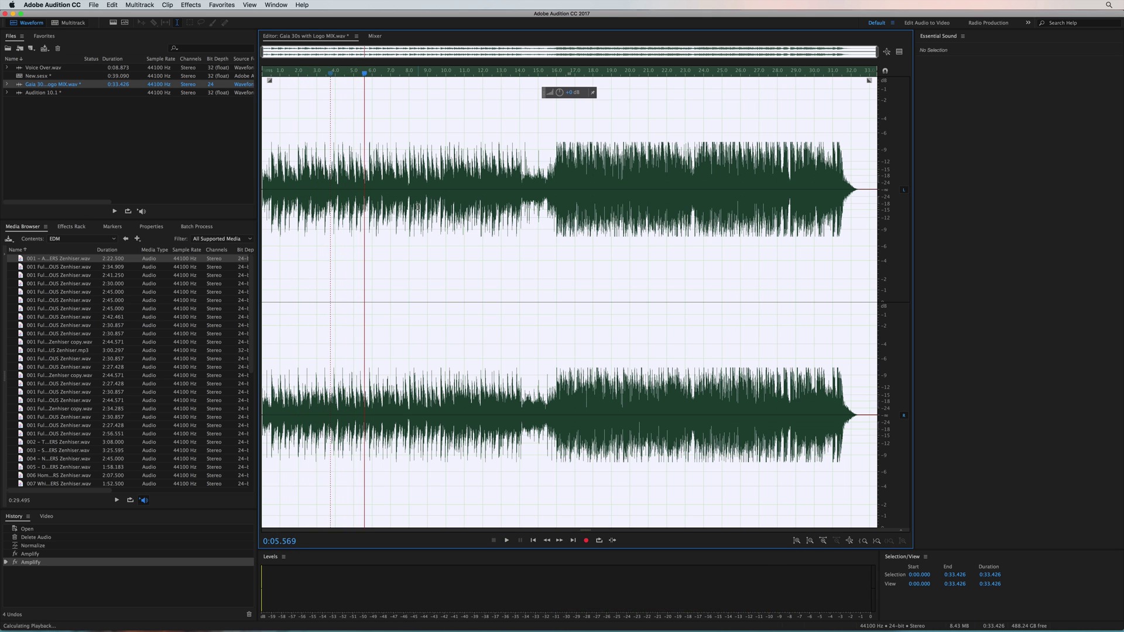
pyautogui.press('space')
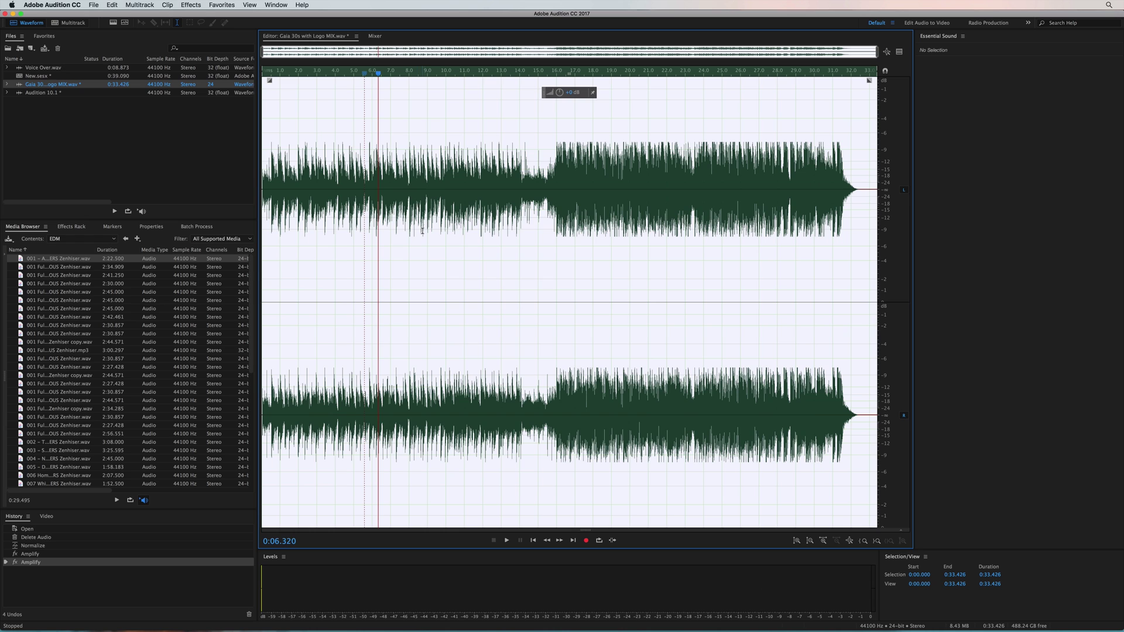
pyautogui.press('space')
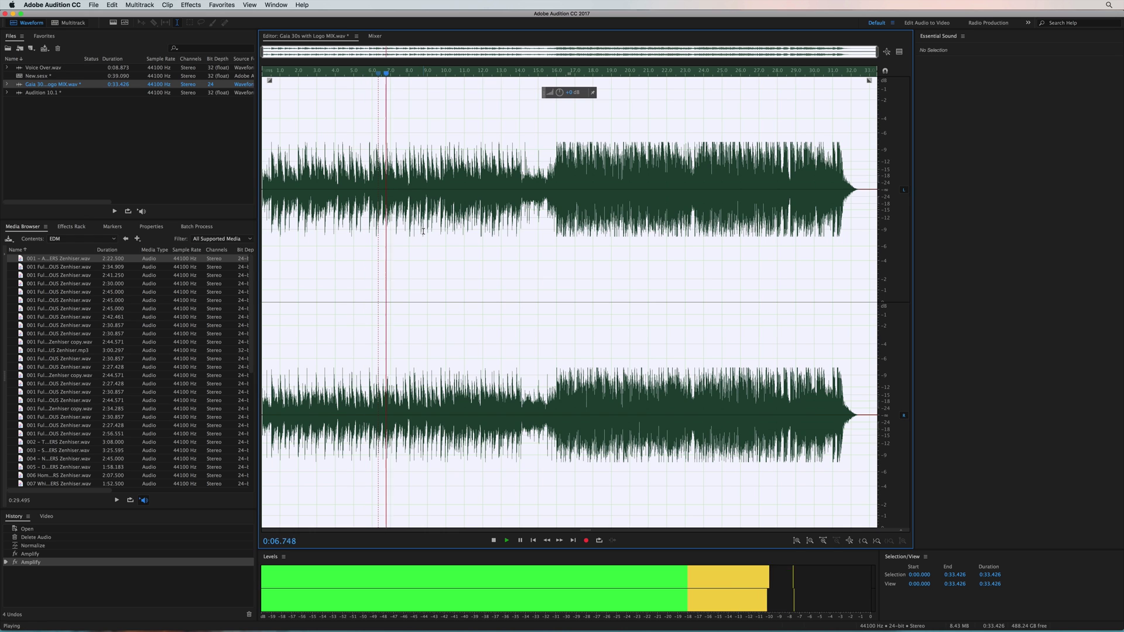
pyautogui.press('space')
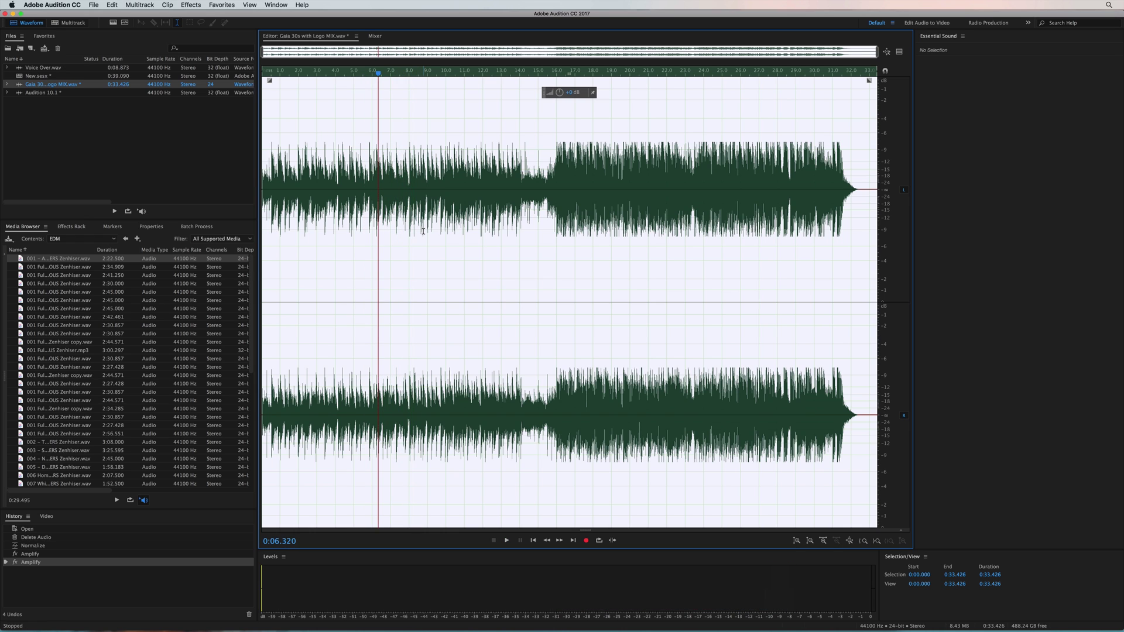
pyautogui.press('space')
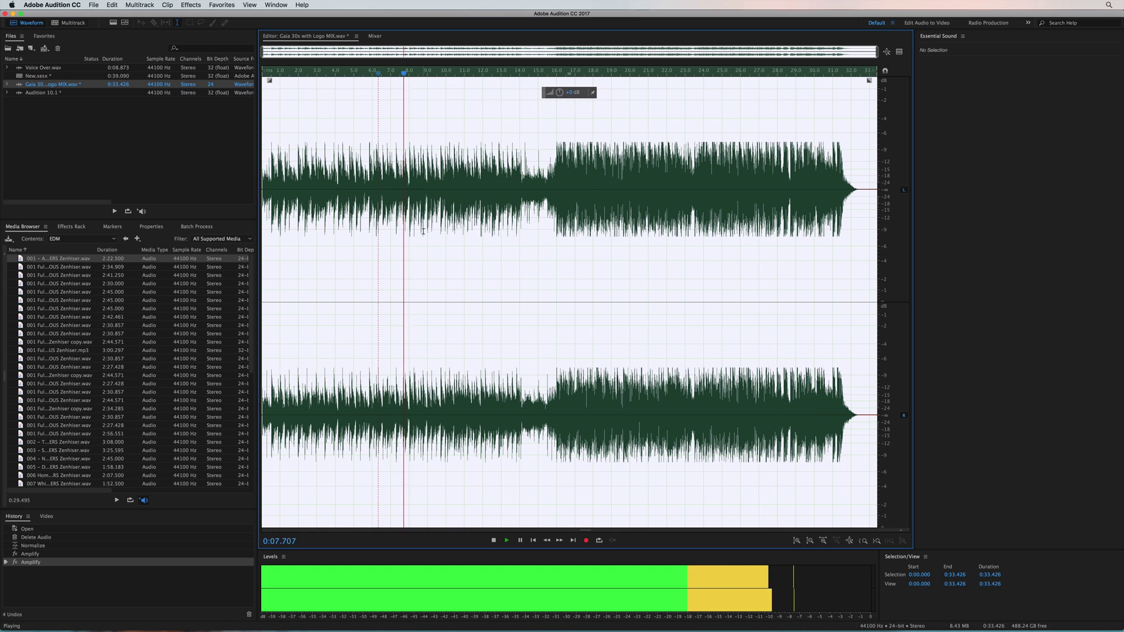
pyautogui.press('space')
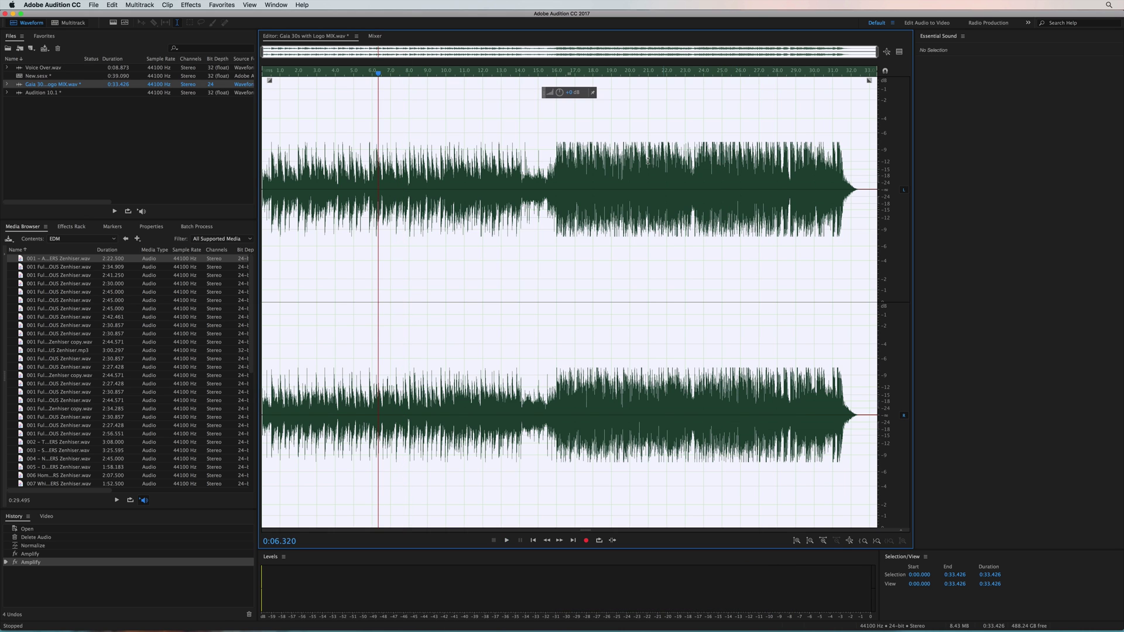
# - Lower the whole Gaia mix's volume with the HUD knob and open the Parametric Equalizer
pyautogui.click(545, 166)
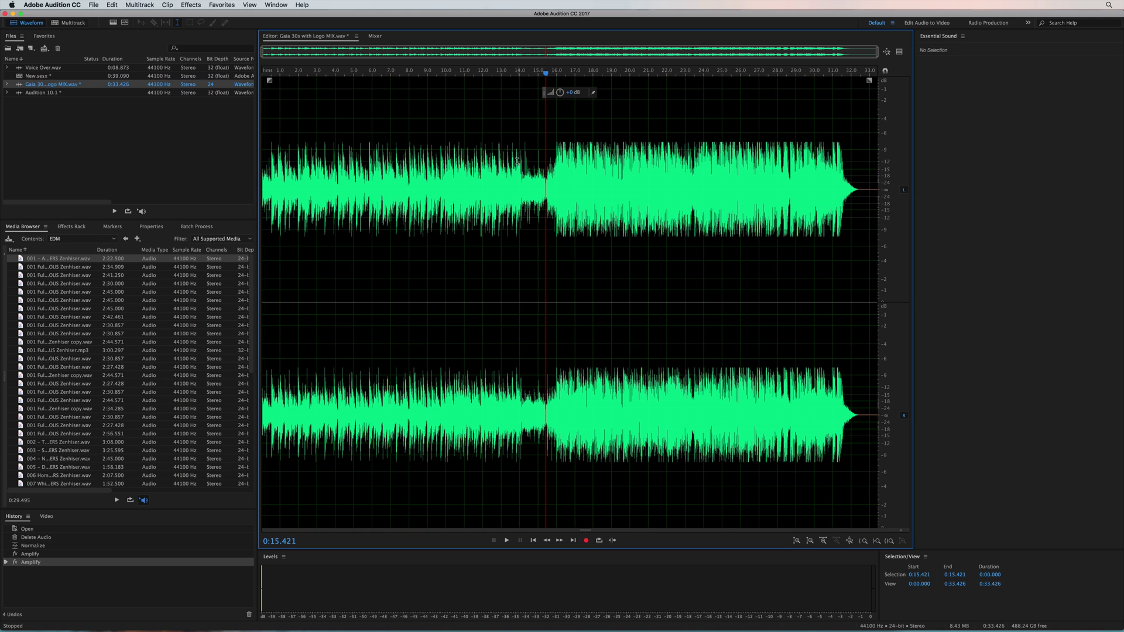
pyautogui.moveTo(559, 92); pyautogui.dragTo(479, 122)
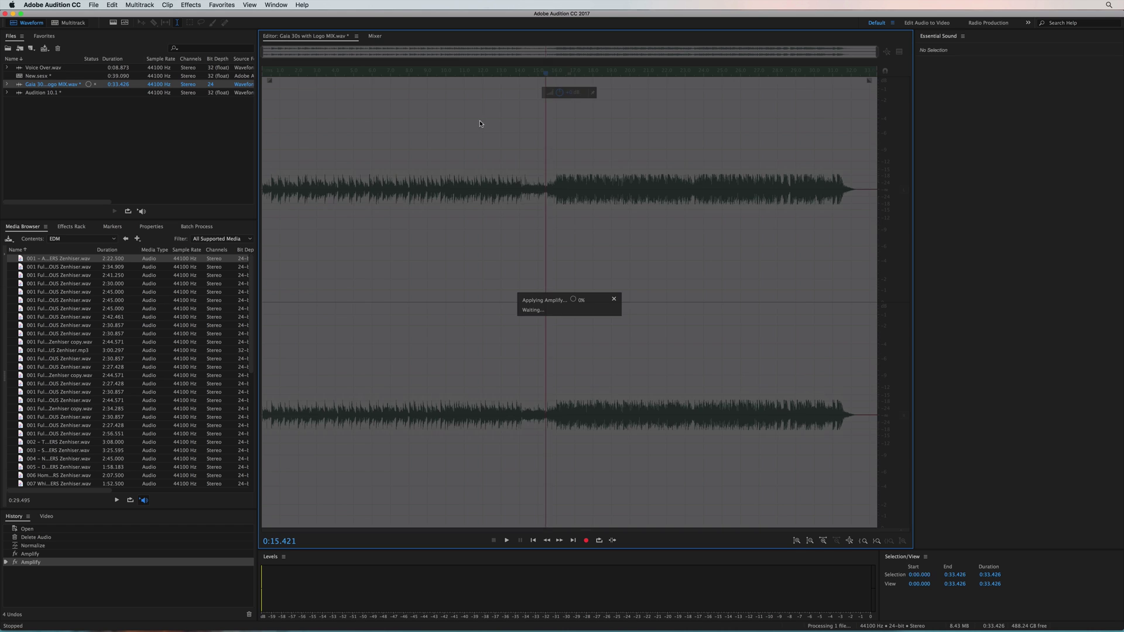
pyautogui.click(191, 5)
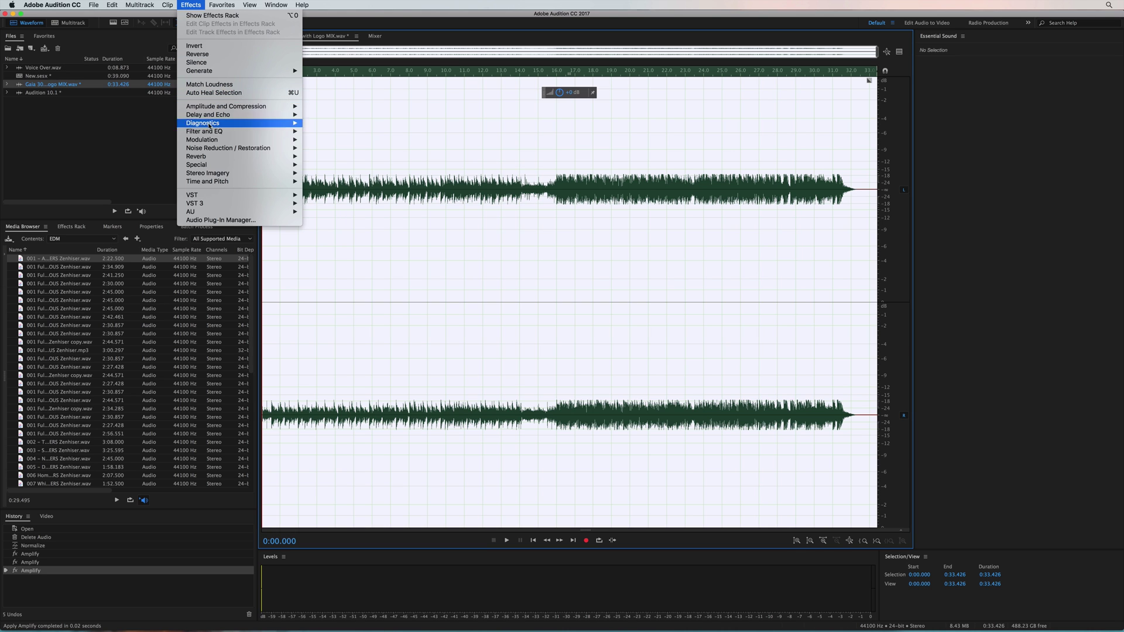
pyautogui.moveTo(204, 131)
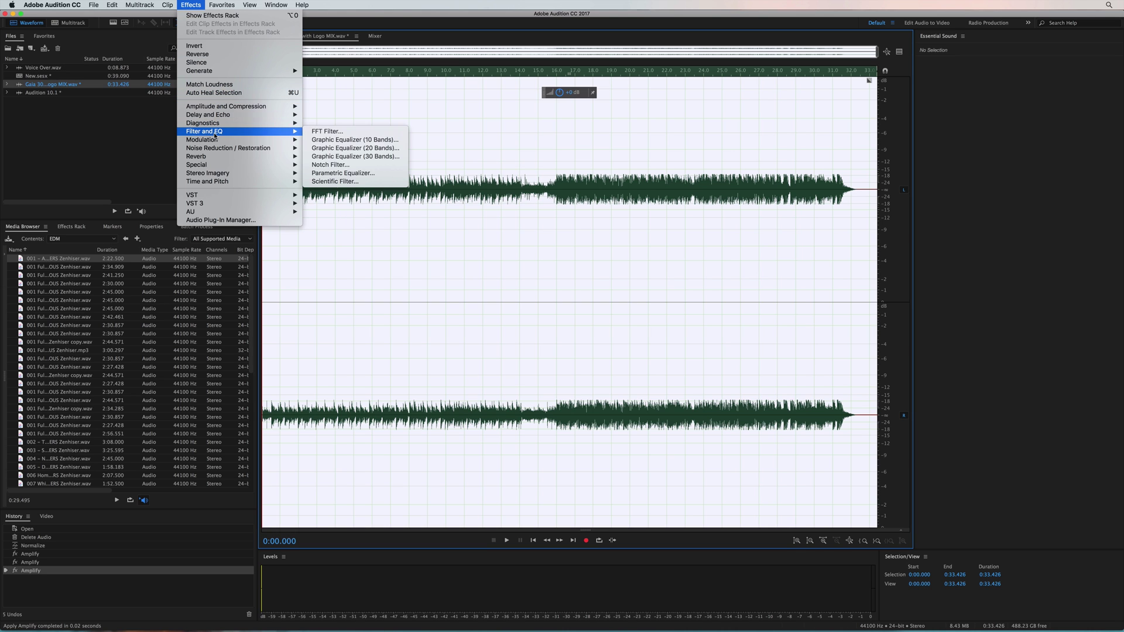
pyautogui.click(340, 173)
# - Preview the EQ, cutting band 4 to about -6.8 dB near 1.7 kHz and band 5 to -3.8 dB near 12 kHz
pyautogui.click(542, 158)
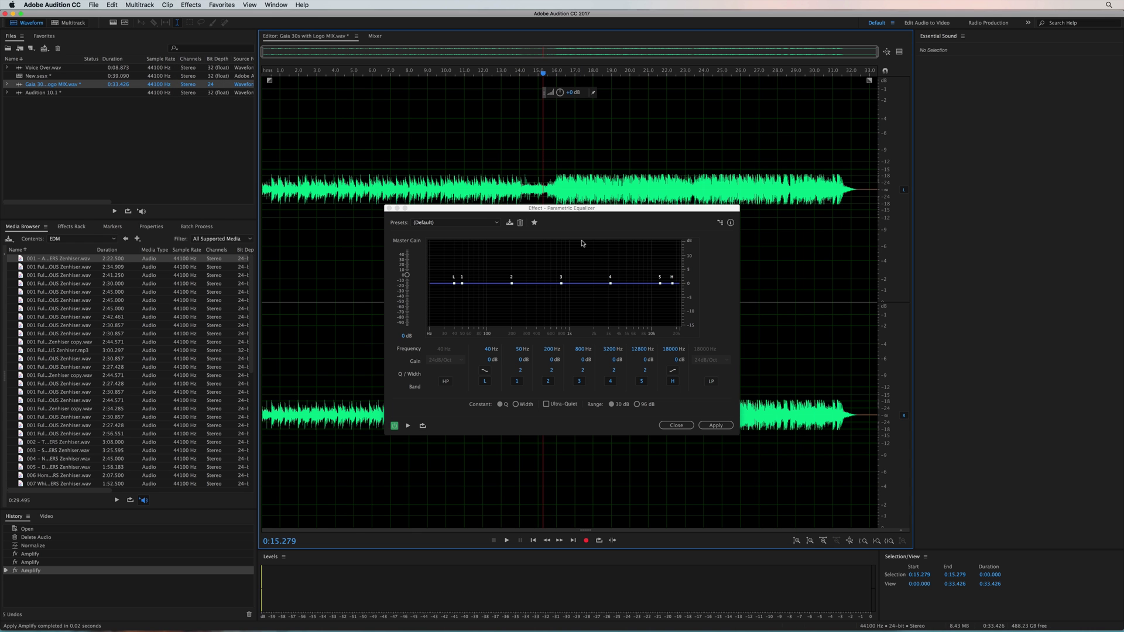
pyautogui.press('space')
pyautogui.moveTo(610, 285); pyautogui.dragTo(444, 305)
pyautogui.moveTo(659, 284)
pyautogui.mouseDown()
pyautogui.moveTo(658, 293)
pyautogui.moveTo(672, 285)
pyautogui.moveTo(671, 297)
pyautogui.mouseUp()
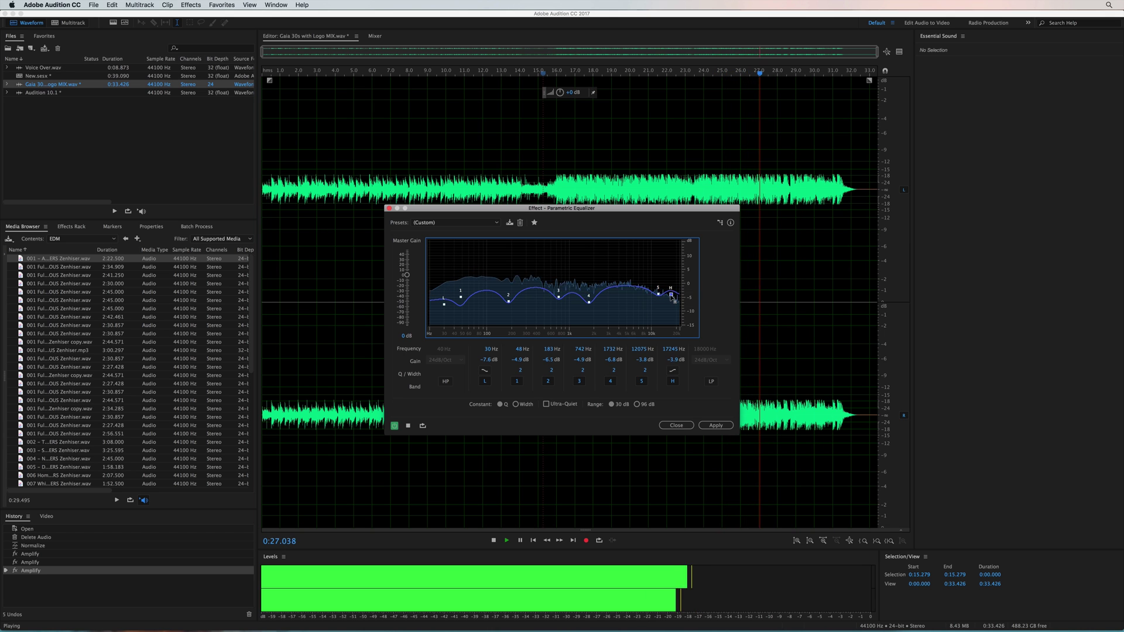